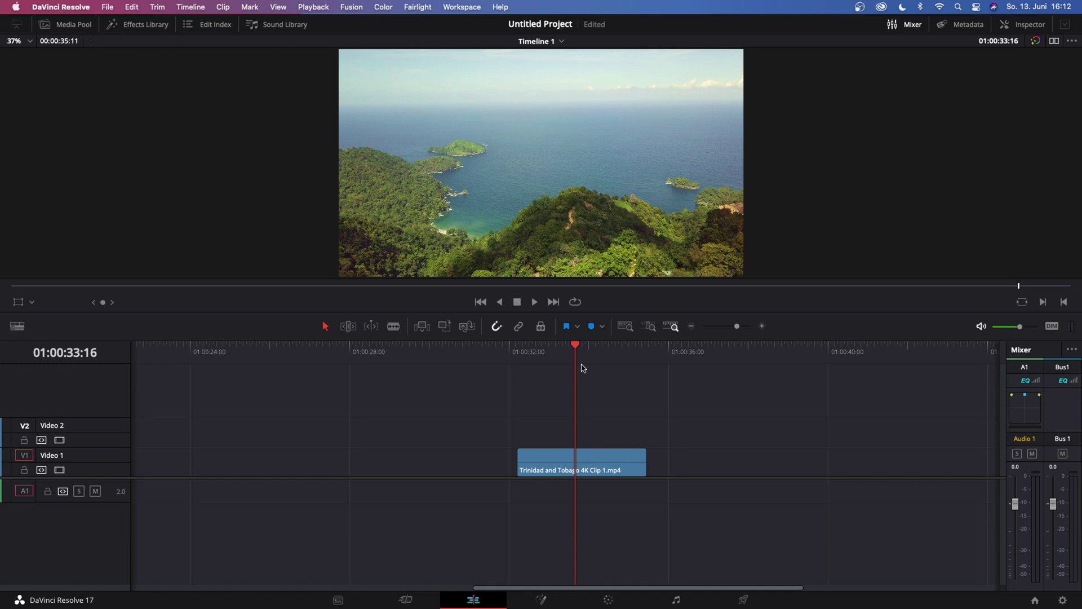
- Convert the island clip into a new Fusion clip and open it on the Fusion page
{"action": "right_click", "coordinate": [609, 462]}
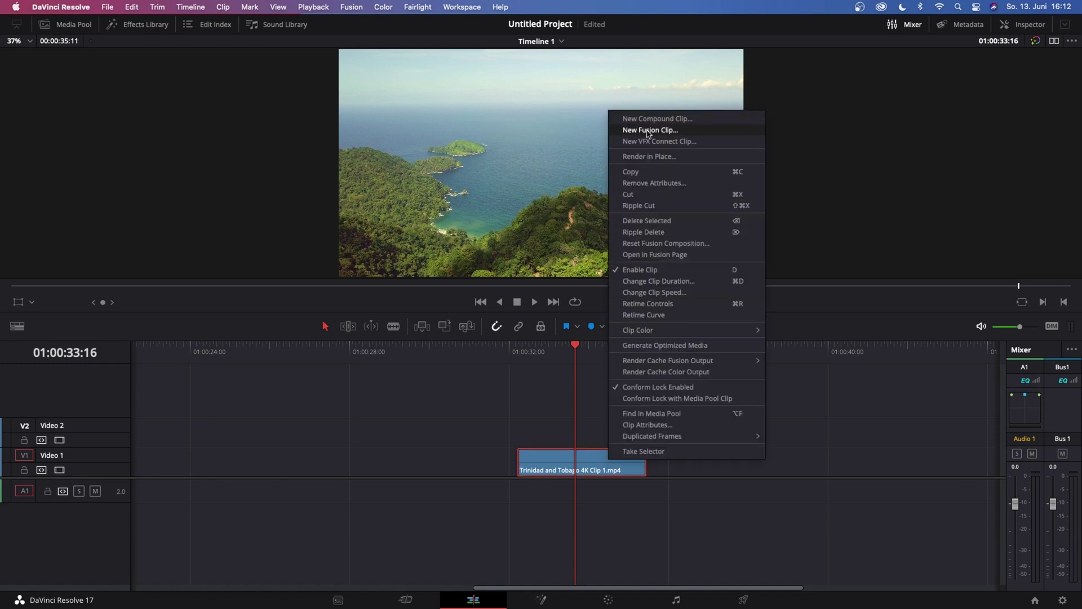
{"action": "left_click", "coordinate": [648, 131]}
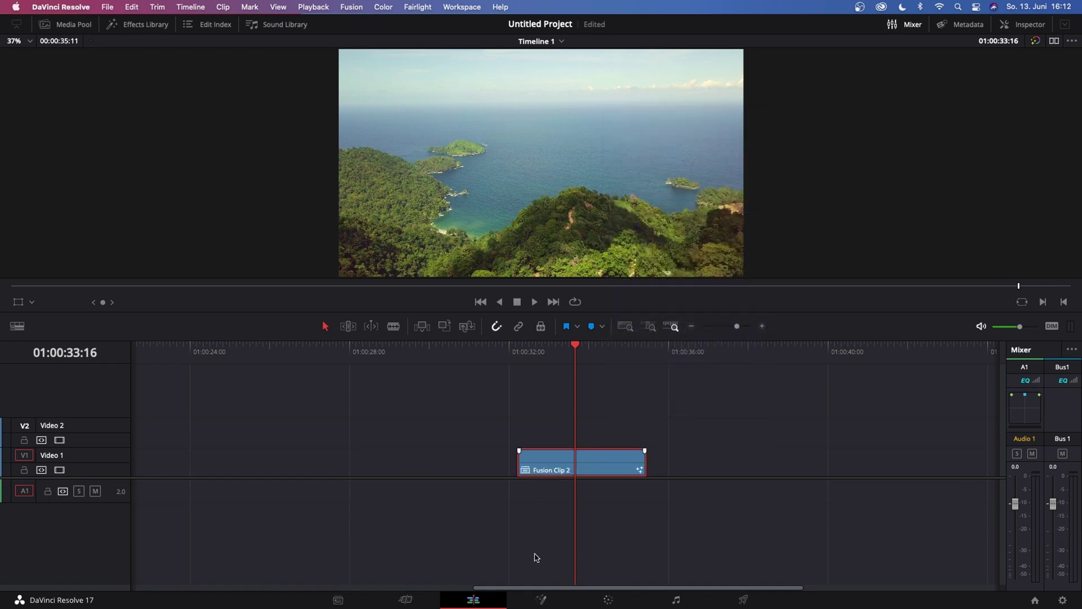
{"action": "left_click", "coordinate": [541, 599]}
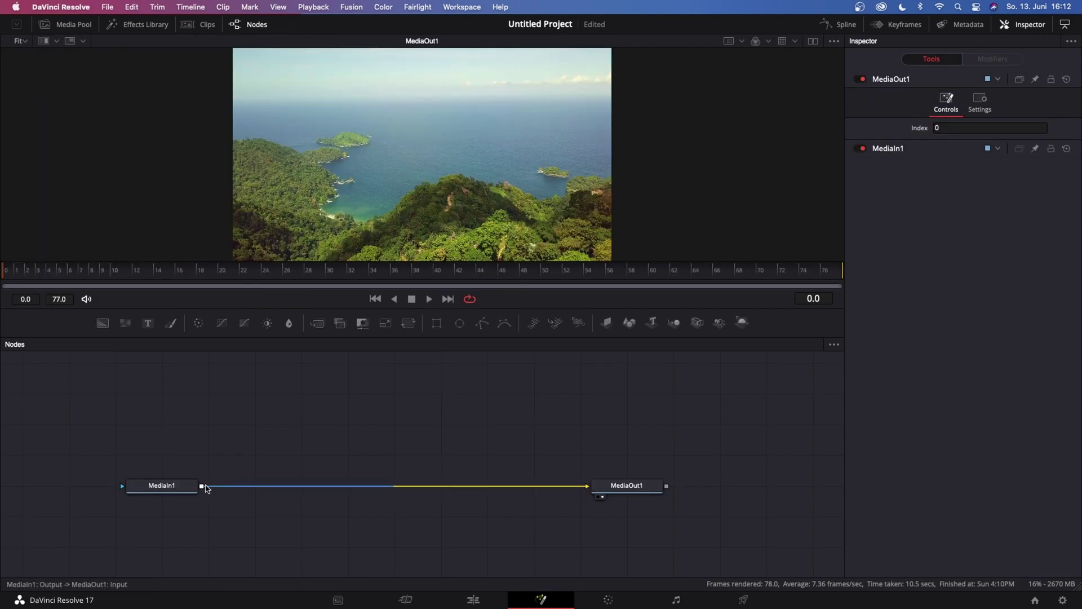
- Insert a Tracker node after MediaIn1, placed midway between MediaIn1 and MediaOut1
{"action": "left_click", "coordinate": [174, 488]}
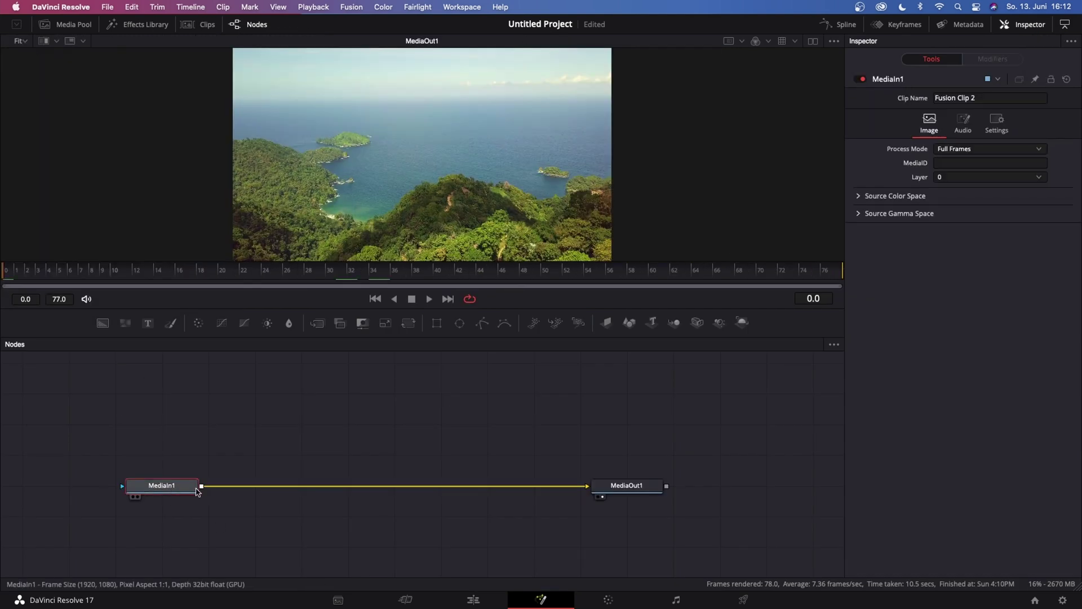
{"action": "key", "text": "shift+space"}
{"action": "type", "text": "Tracker"}
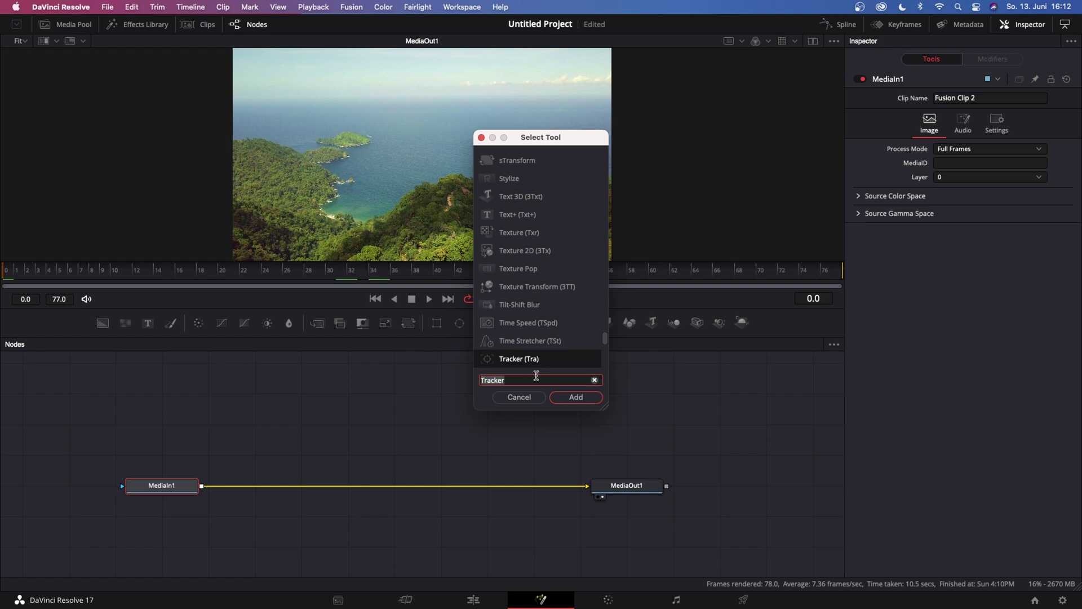
{"action": "left_click", "coordinate": [575, 397]}
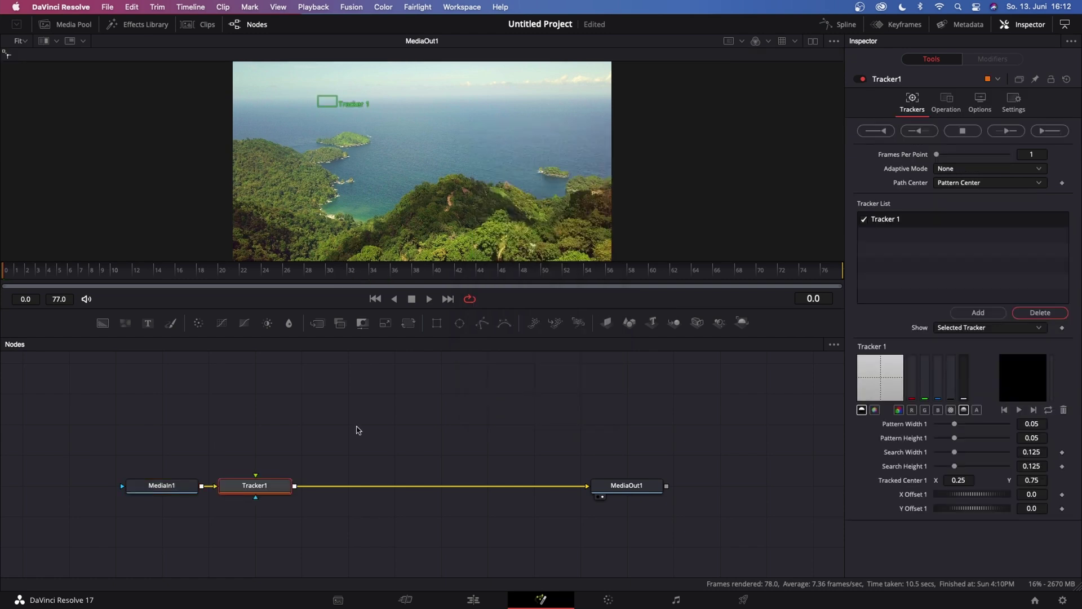
{"action": "left_click_drag", "start_coordinate": [255, 488], "coordinate": [393, 488]}
{"action": "left_click", "coordinate": [406, 437]}
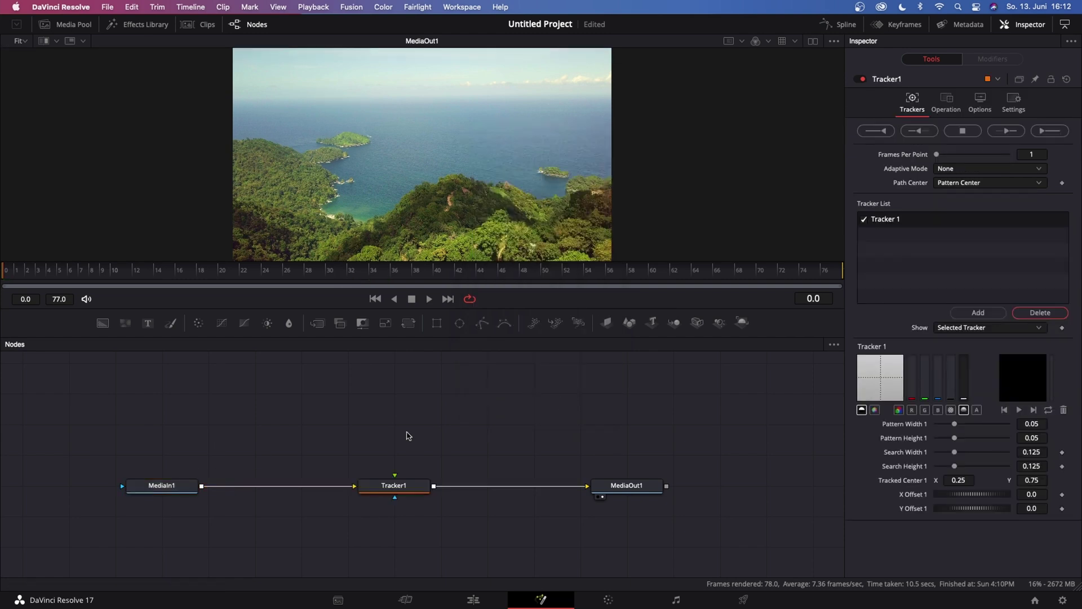
{"action": "left_click", "coordinate": [404, 487]}
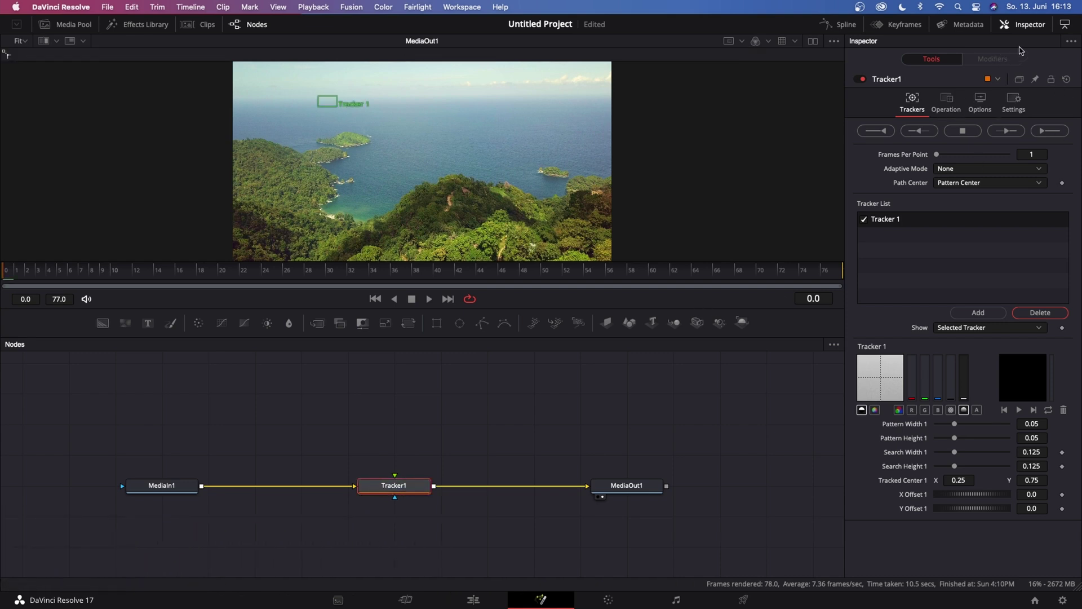
- Set Tracker1's Adaptive Mode to Best match and Match Tolerance to 0.0012
{"action": "left_click", "coordinate": [1022, 24]}
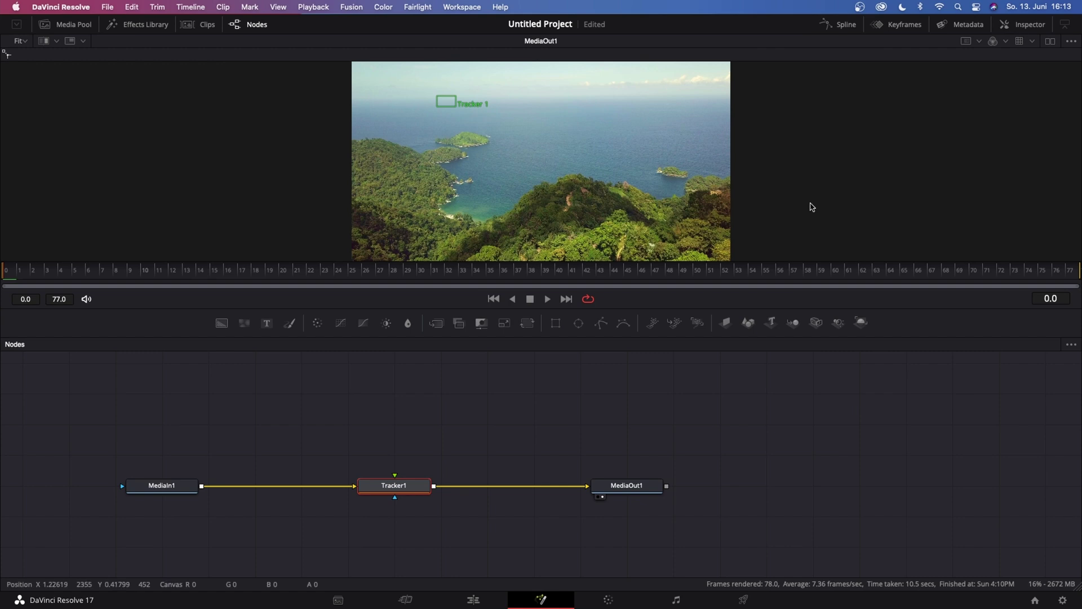
{"action": "left_click", "coordinate": [1034, 27]}
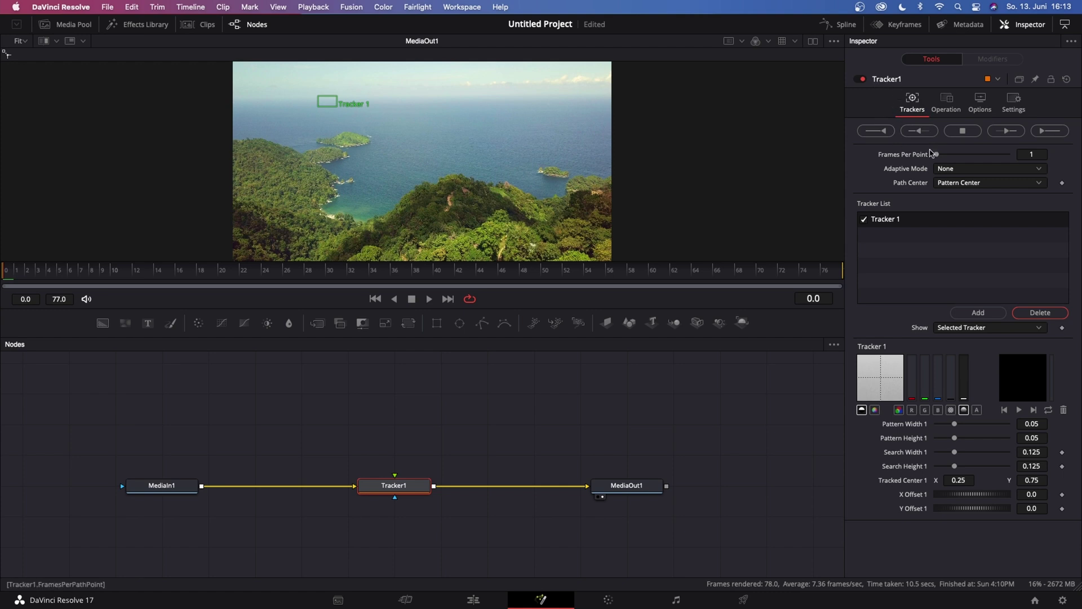
{"action": "left_click", "coordinate": [951, 169]}
{"action": "left_click", "coordinate": [960, 212]}
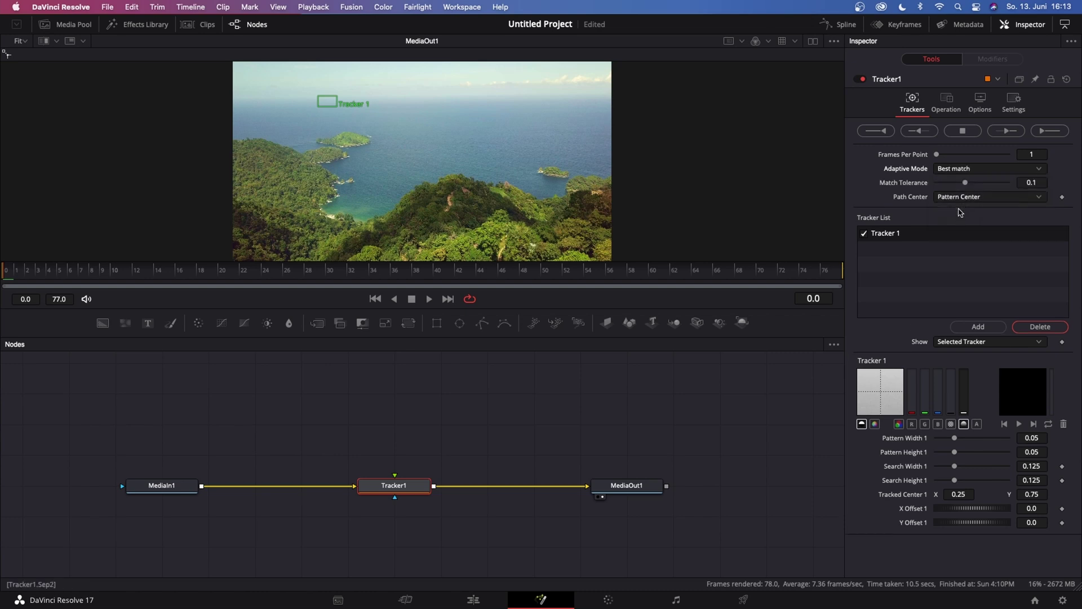
{"action": "left_click_drag", "start_coordinate": [1029, 184], "coordinate": [992, 184]}
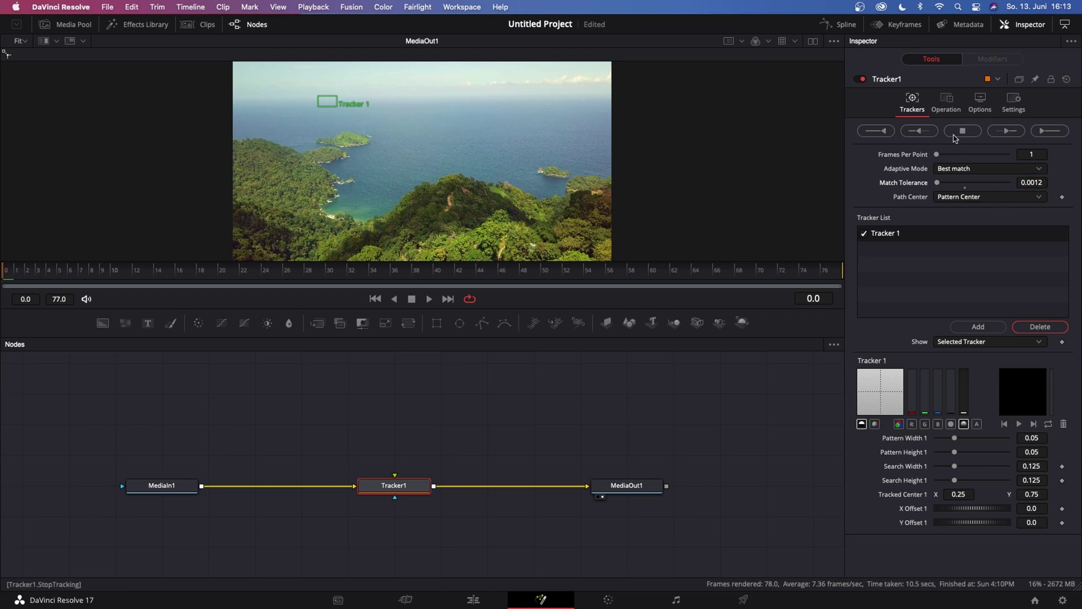
- Change Tracker1's operation to Corner Positioning to get four corner trackers
{"action": "left_click", "coordinate": [947, 103]}
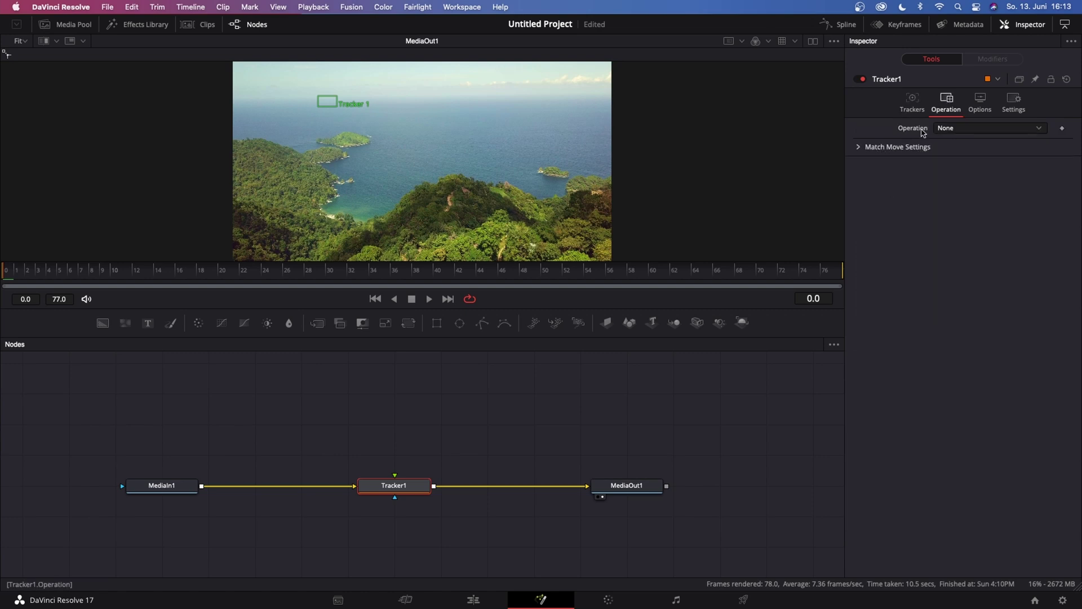
{"action": "left_click", "coordinate": [954, 129]}
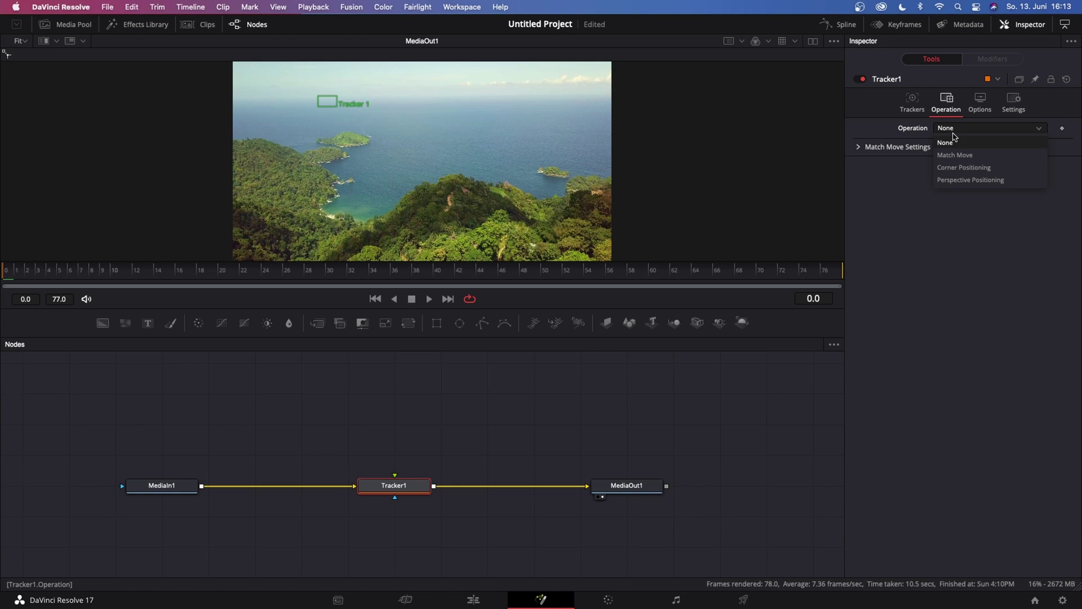
{"action": "left_click", "coordinate": [963, 167]}
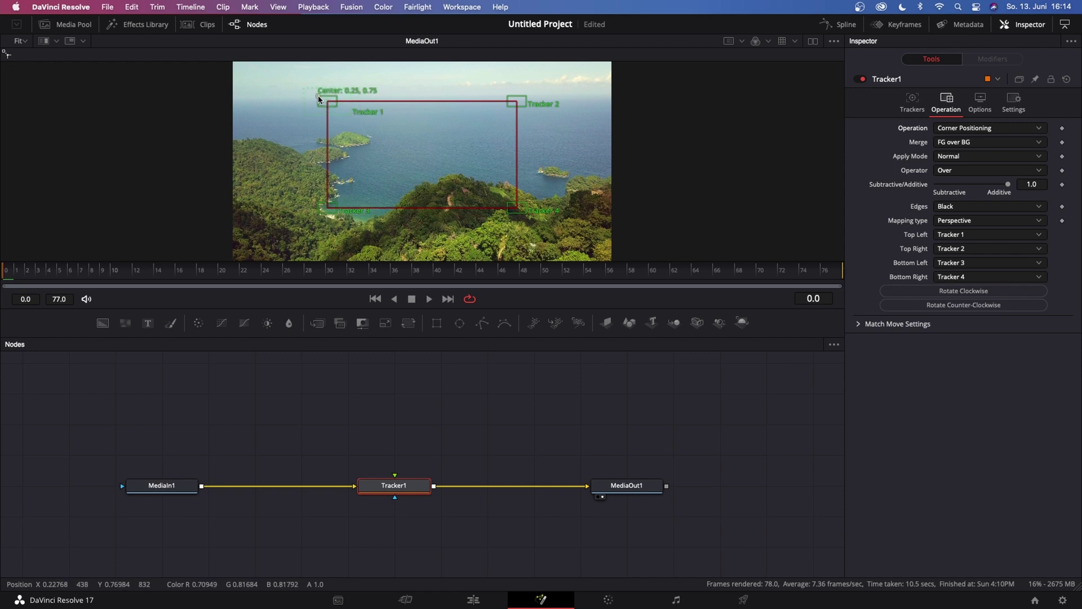
- Place Trackers 1 and 2 near the horizon and Trackers 3 and 4 on the coastline
{"action": "left_click_drag", "start_coordinate": [508, 100], "coordinate": [496, 77]}
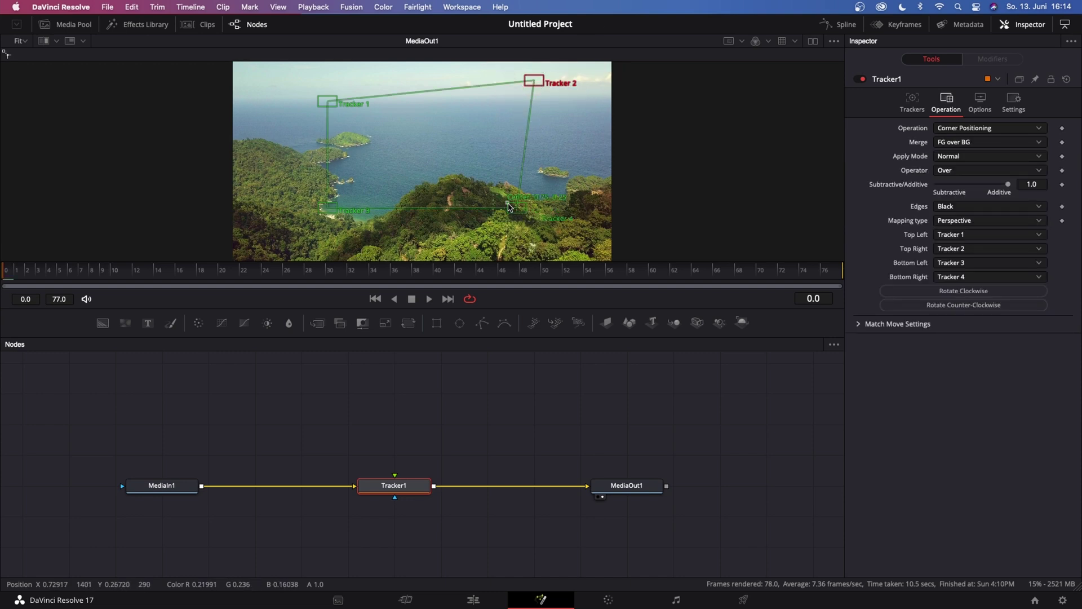
{"action": "left_click_drag", "start_coordinate": [509, 206], "coordinate": [525, 195]}
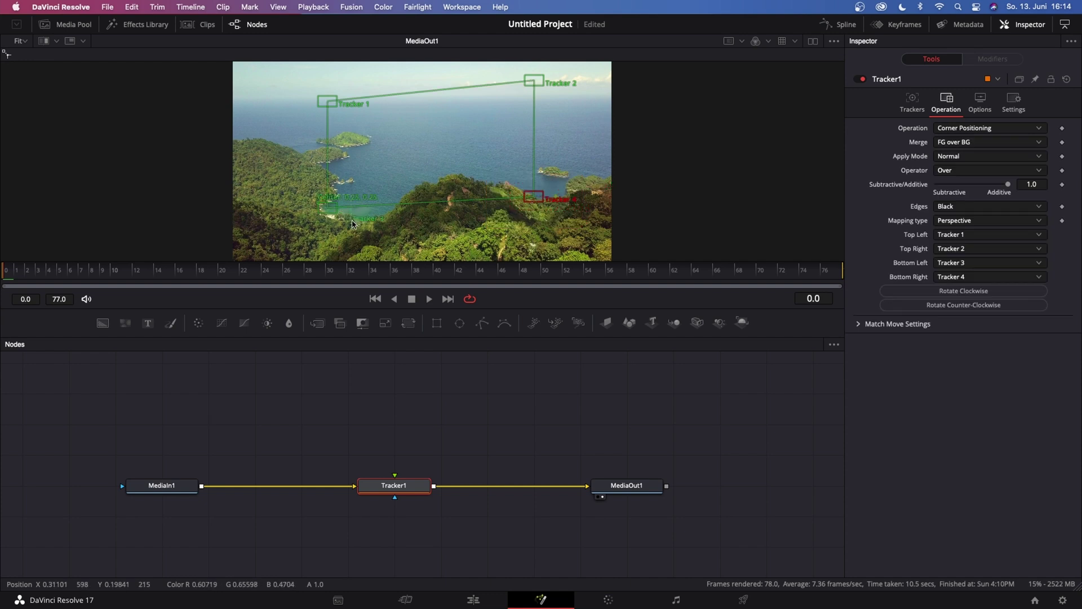
{"action": "left_click_drag", "start_coordinate": [320, 207], "coordinate": [328, 198]}
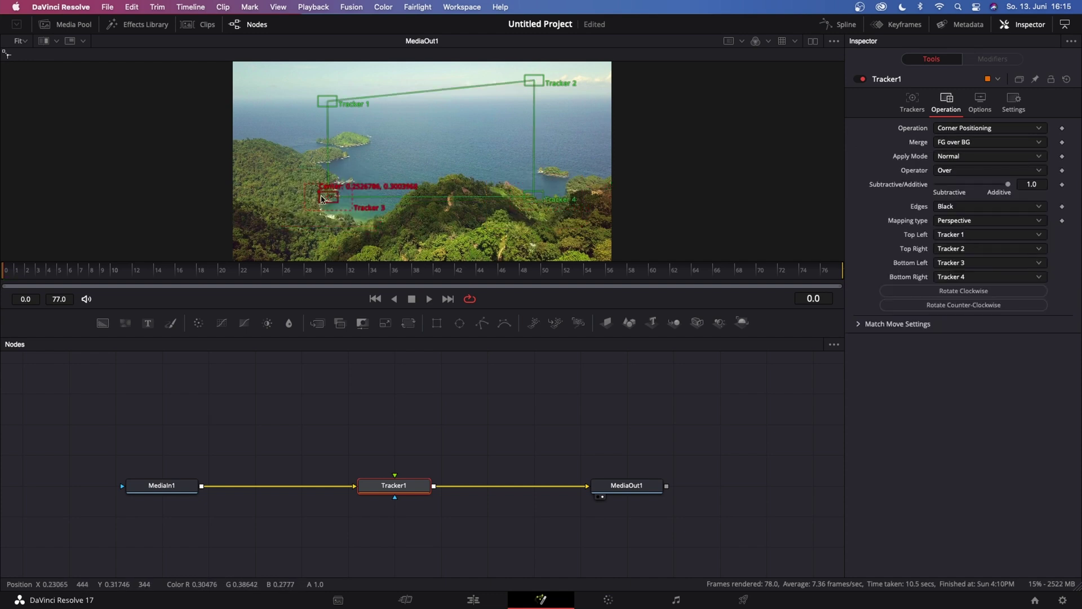
{"action": "mouse_move", "coordinate": [318, 96]}
{"action": "left_mouse_down"}
{"action": "mouse_move", "coordinate": [333, 77]}
{"action": "mouse_move", "coordinate": [324, 75]}
{"action": "left_mouse_up"}
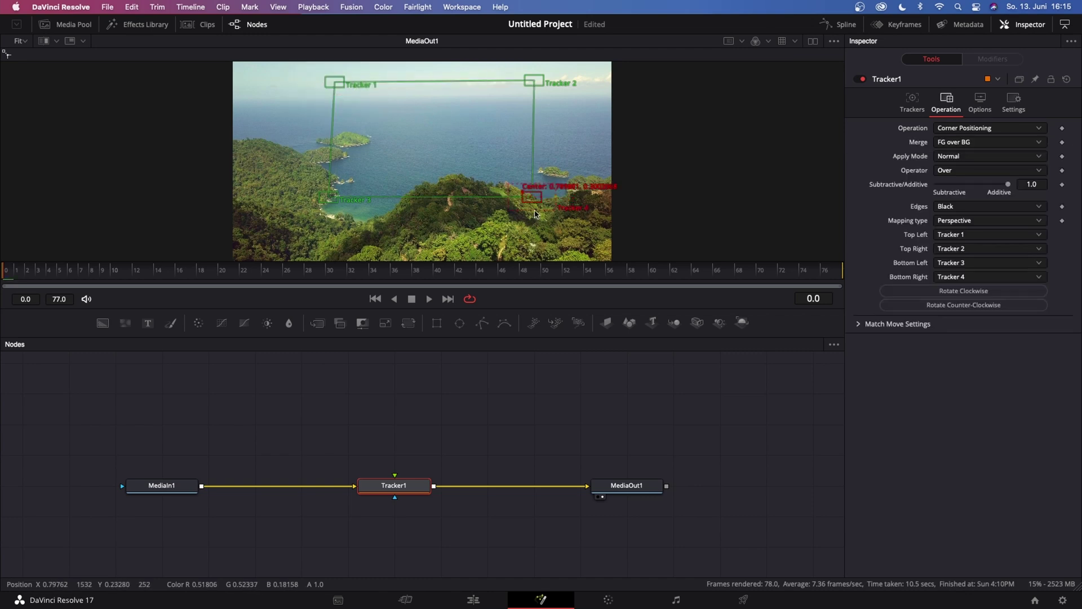
{"action": "left_click_drag", "start_coordinate": [535, 205], "coordinate": [536, 209]}
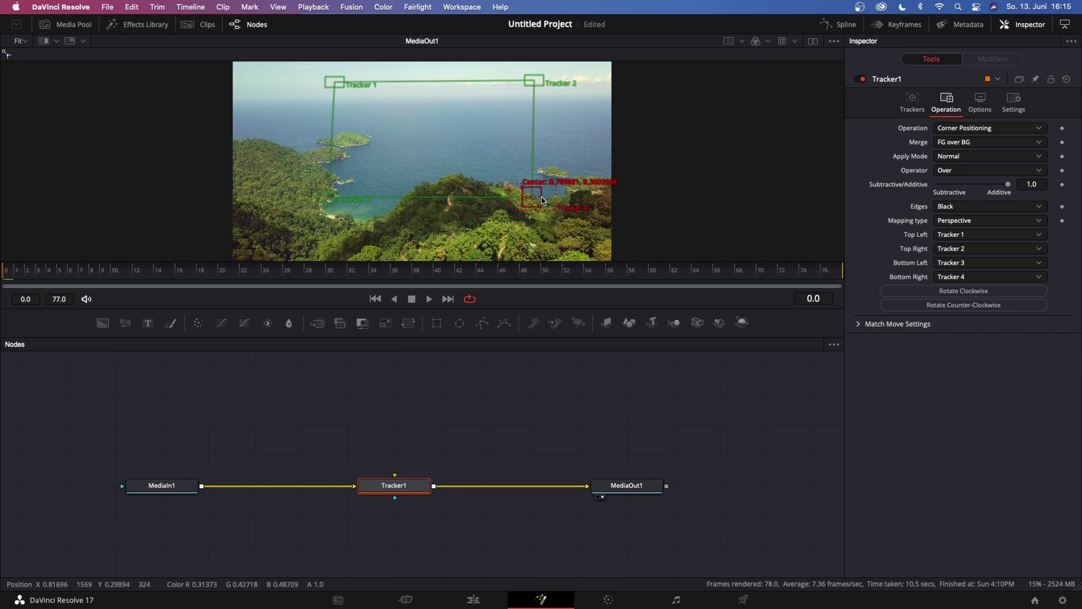
{"action": "left_click_drag", "start_coordinate": [544, 198], "coordinate": [535, 217]}
{"action": "left_click_drag", "start_coordinate": [334, 82], "coordinate": [340, 95]}
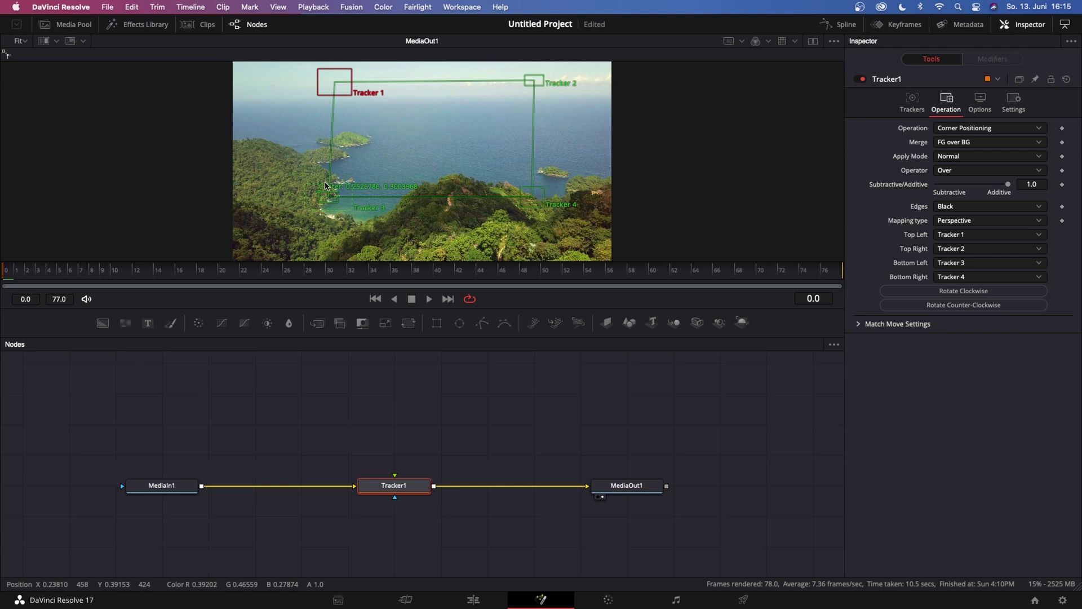
{"action": "left_click_drag", "start_coordinate": [330, 192], "coordinate": [333, 187]}
{"action": "left_click_drag", "start_coordinate": [543, 86], "coordinate": [537, 99]}
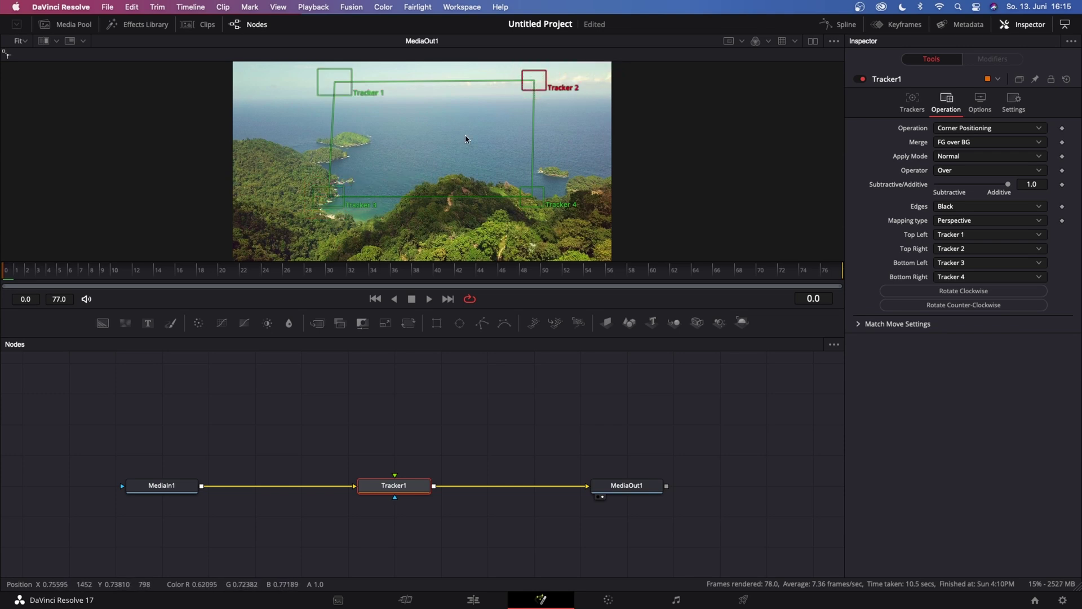
- Track the four corners forward through all 78 frames and check the result mid-clip
{"action": "left_click", "coordinate": [913, 102]}
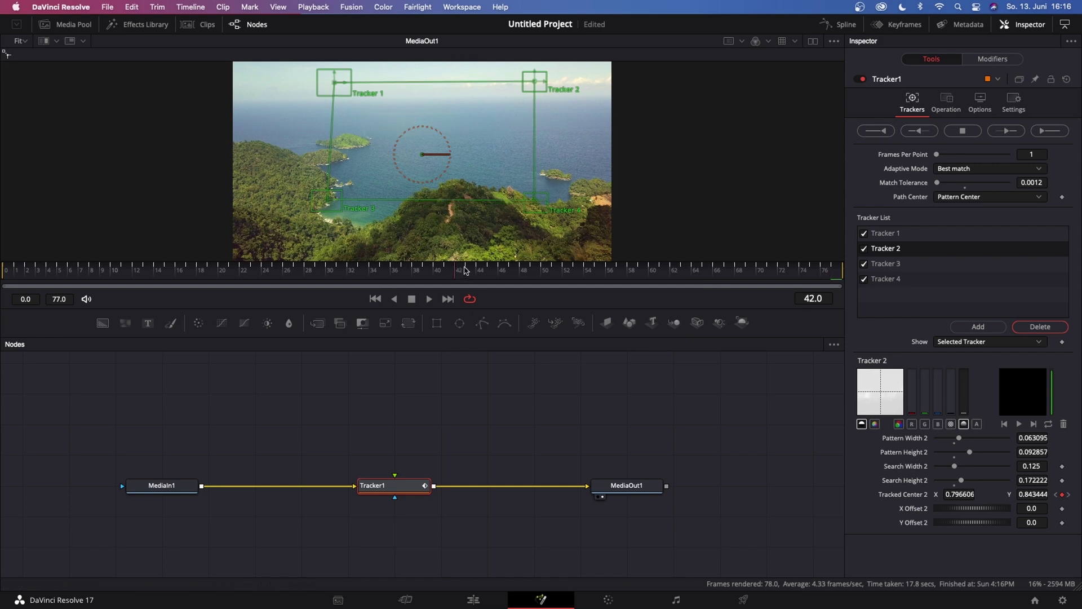
{"action": "left_click", "coordinate": [372, 272]}
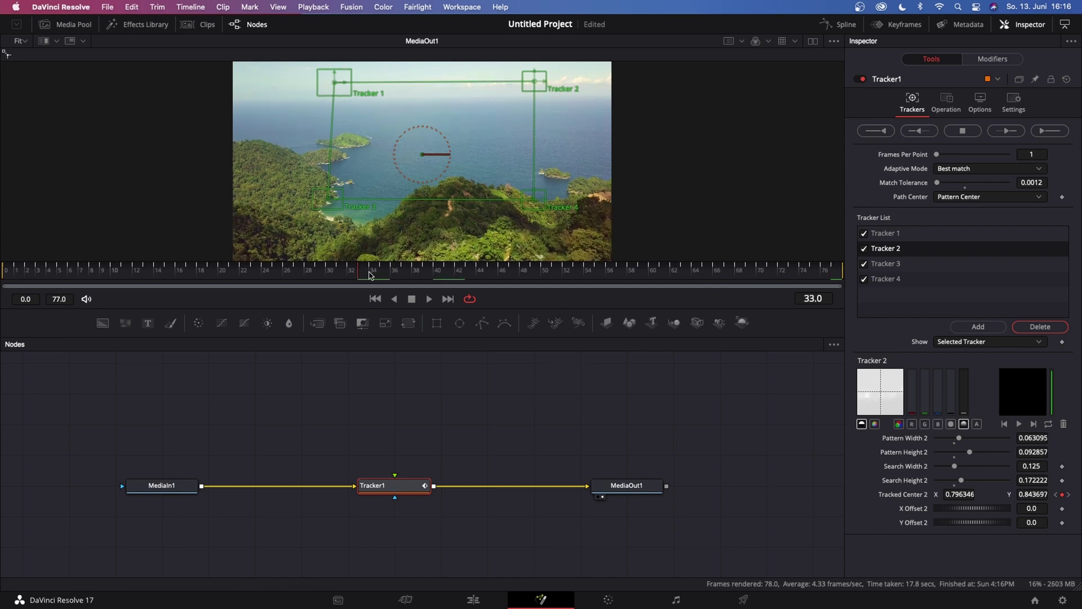
- Add a Text+ node reading TRINIDAD in Montserrat and connect it to Tracker1's foreground
{"action": "key", "text": "Home"}
{"action": "left_click_drag", "start_coordinate": [354, 384], "coordinate": [396, 414]}
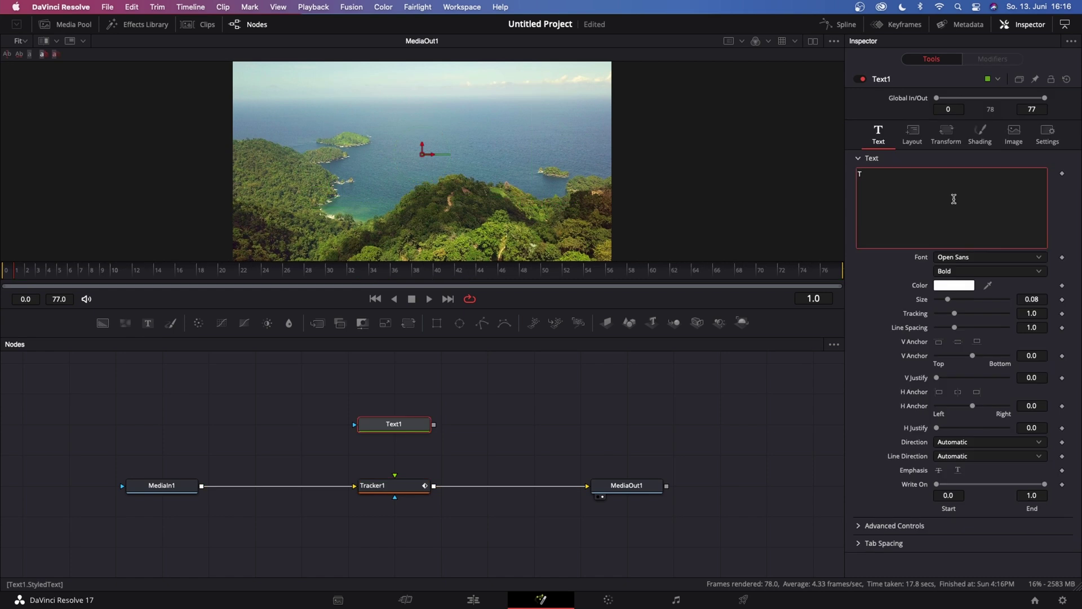
{"action": "left_click", "coordinate": [970, 257]}
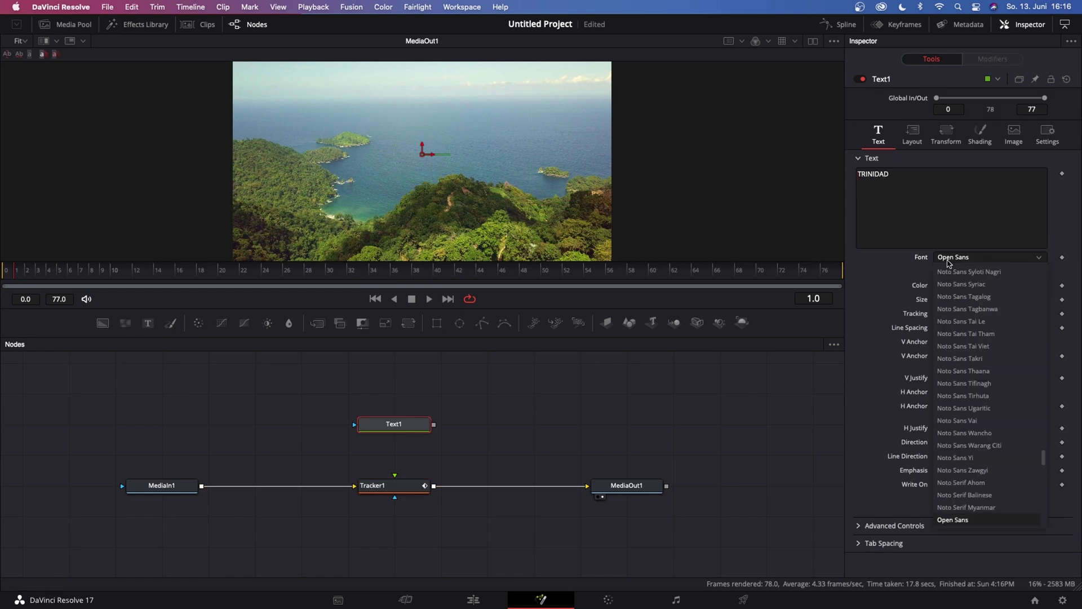
{"action": "left_click", "coordinate": [954, 383]}
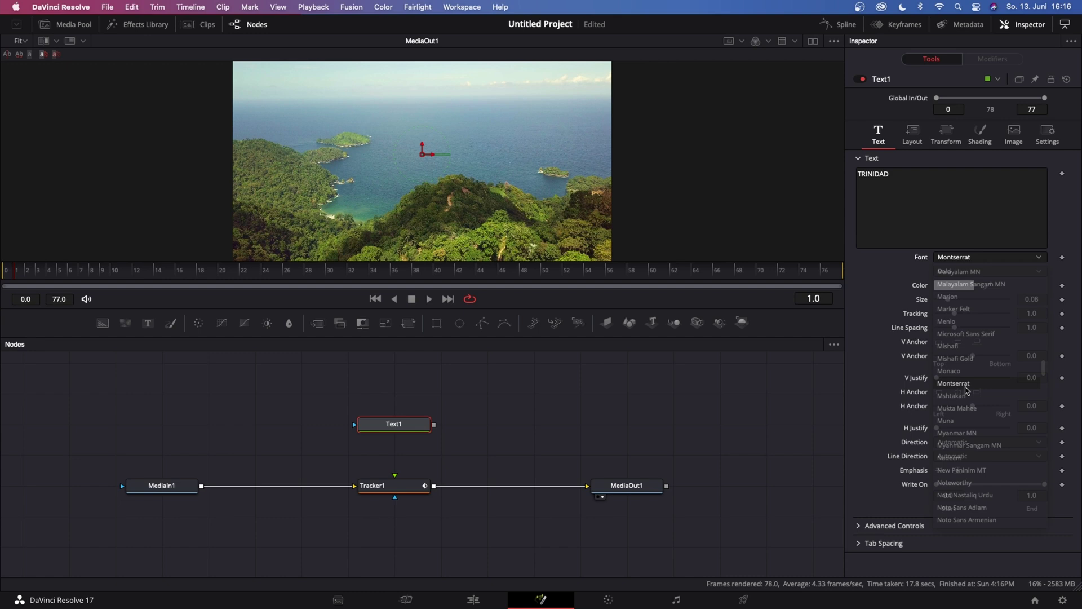
{"action": "left_click_drag", "start_coordinate": [434, 426], "coordinate": [396, 478]}
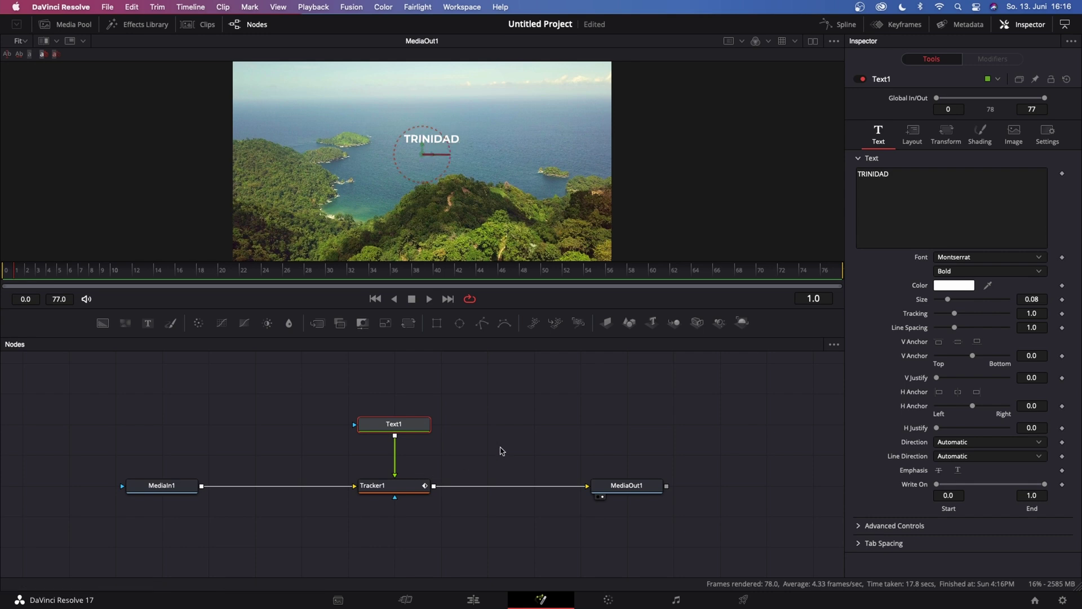
- Set Tracker1's Apply Mode to Soft Light
{"action": "left_click", "coordinate": [388, 486]}
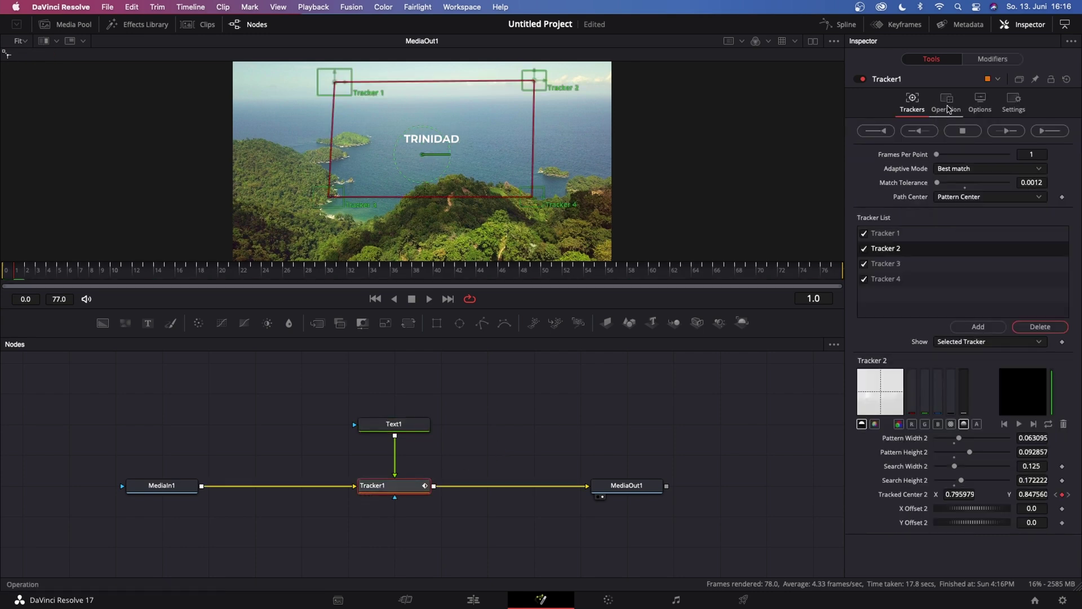
{"action": "left_click", "coordinate": [946, 107]}
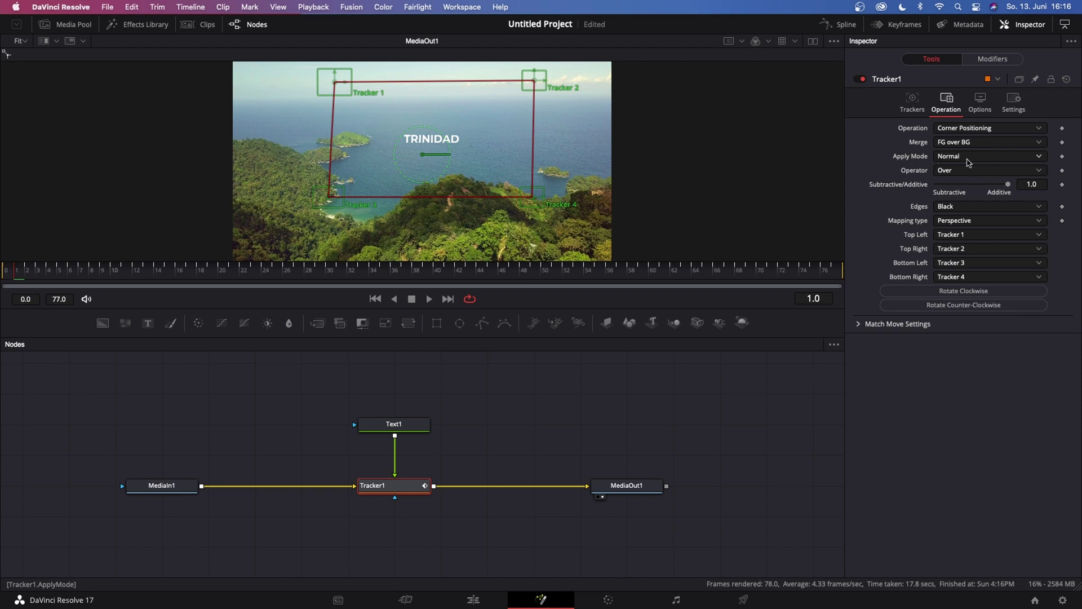
{"action": "left_click", "coordinate": [973, 162]}
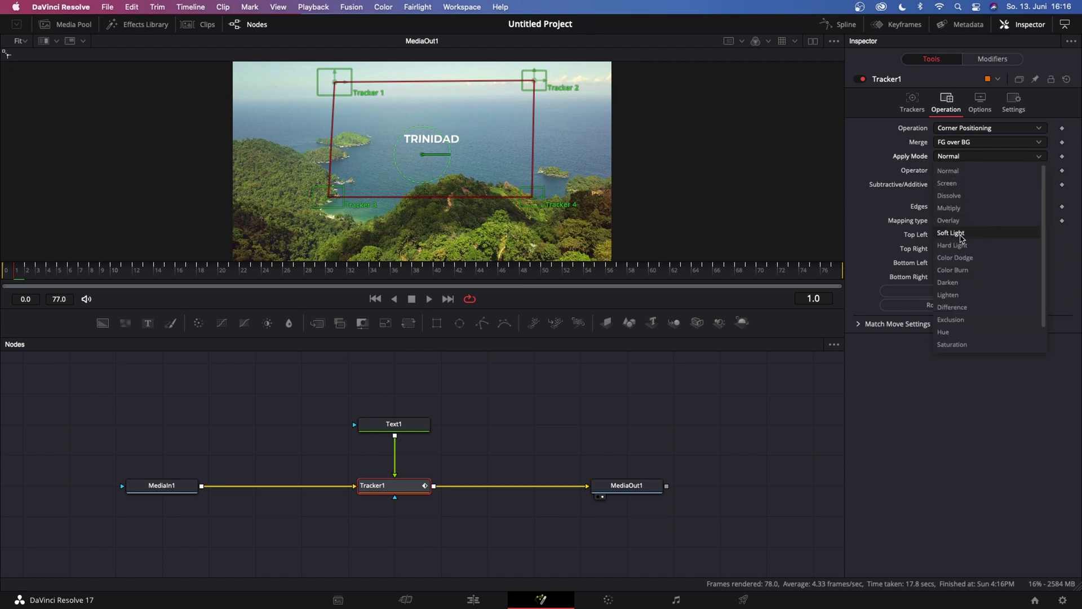
{"action": "left_click", "coordinate": [962, 235]}
- Enlarge the TRINIDAD text to size 0.1693 and shift it slightly over the sea
{"action": "left_click", "coordinate": [402, 428]}
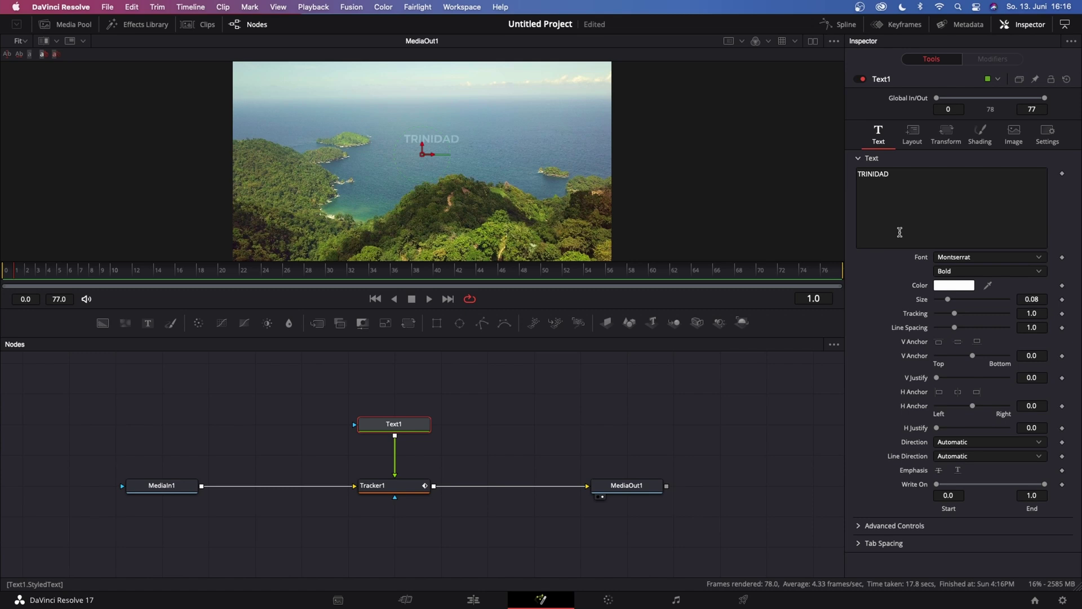
{"action": "left_click_drag", "start_coordinate": [947, 299], "coordinate": [963, 303]}
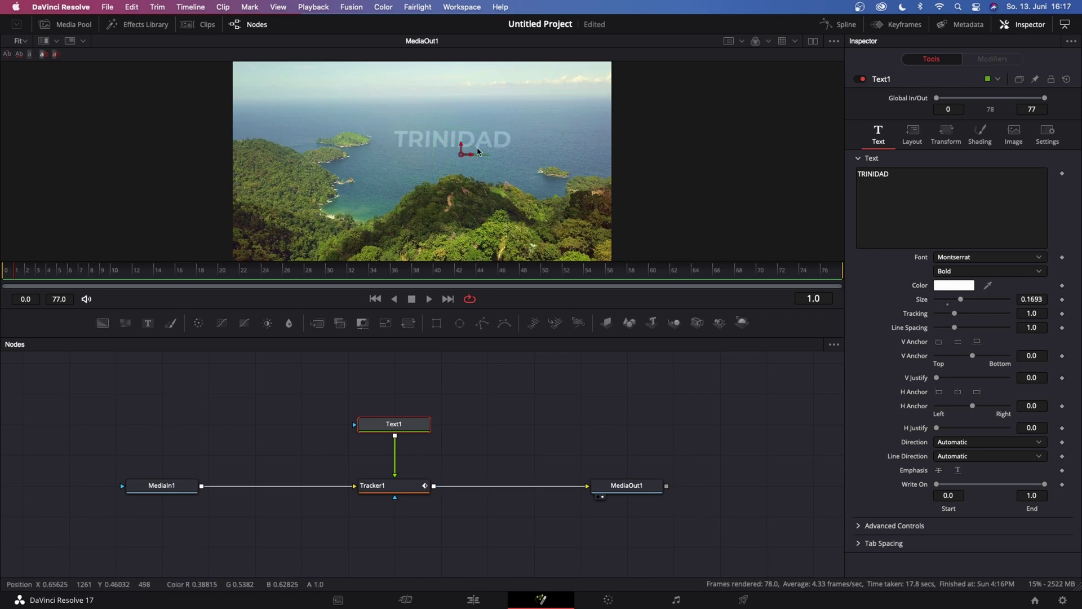
{"action": "mouse_move", "coordinate": [474, 156]}
{"action": "left_mouse_down"}
{"action": "mouse_move", "coordinate": [203, 151]}
{"action": "mouse_move", "coordinate": [598, 152]}
{"action": "mouse_move", "coordinate": [462, 153]}
{"action": "left_mouse_up"}
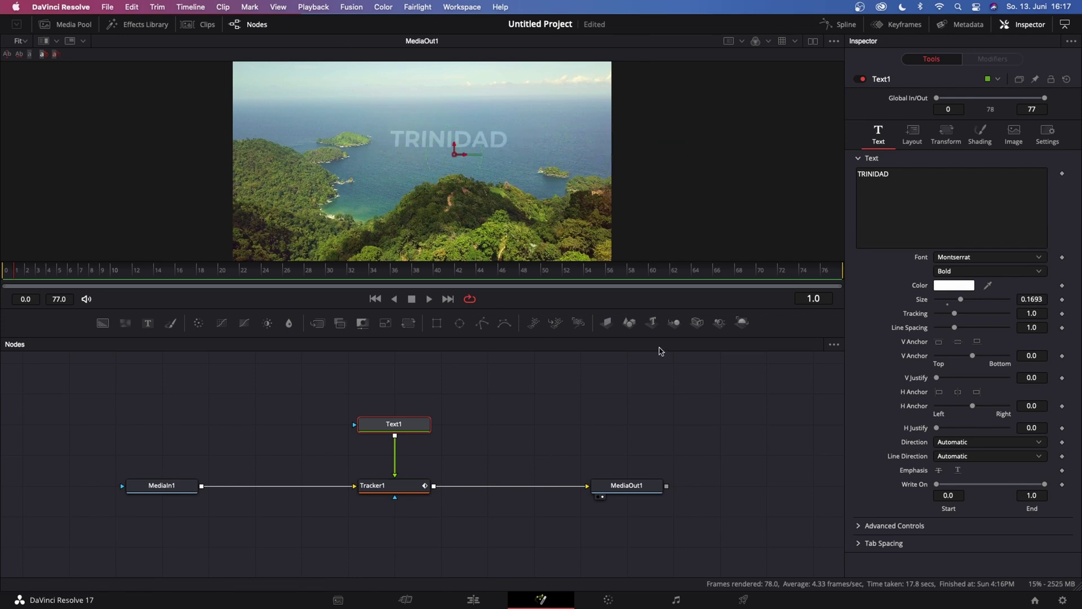
- Rotate TRINIDAD to X 49.6, Y 10.4, Z about 0.66 and lower it onto the sea
{"action": "left_click", "coordinate": [913, 136]}
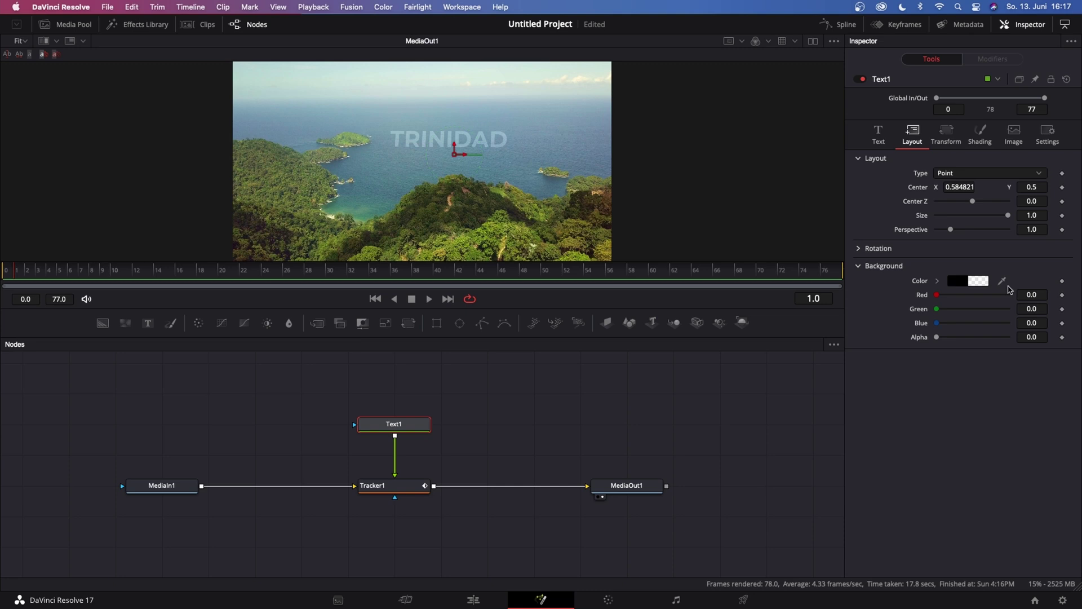
{"action": "left_click", "coordinate": [859, 248]}
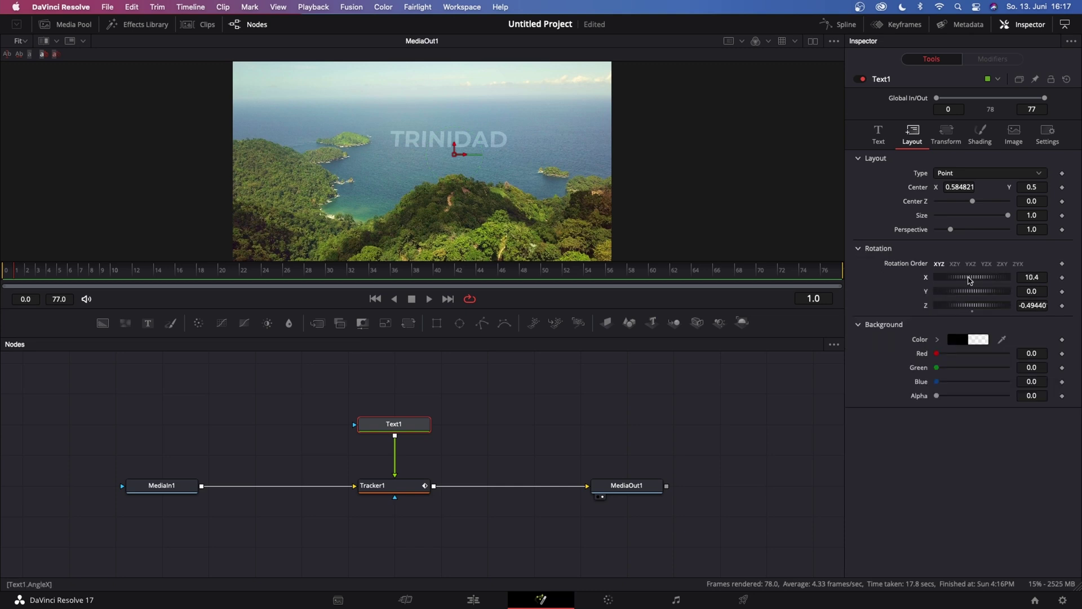
{"action": "left_click_drag", "start_coordinate": [969, 280], "coordinate": [991, 280]}
{"action": "left_click_drag", "start_coordinate": [475, 131], "coordinate": [475, 156]}
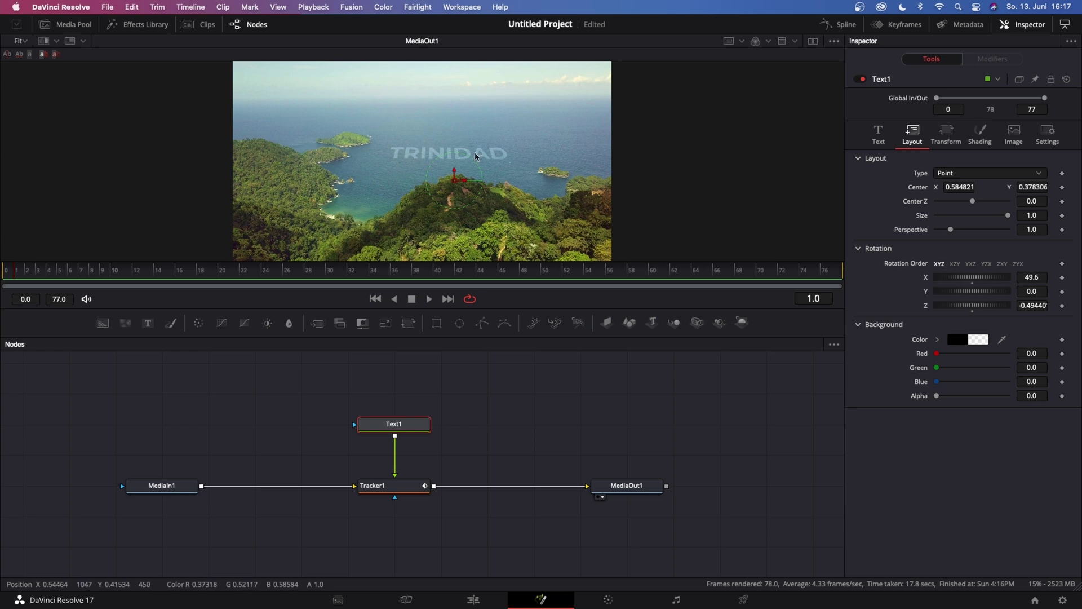
{"action": "mouse_move", "coordinate": [970, 291]}
{"action": "left_mouse_down"}
{"action": "mouse_move", "coordinate": [980, 293]}
{"action": "mouse_move", "coordinate": [962, 294]}
{"action": "mouse_move", "coordinate": [964, 307]}
{"action": "mouse_move", "coordinate": [978, 291]}
{"action": "left_mouse_up"}
{"action": "double_click", "coordinate": [930, 294]}
{"action": "left_click", "coordinate": [754, 400]}
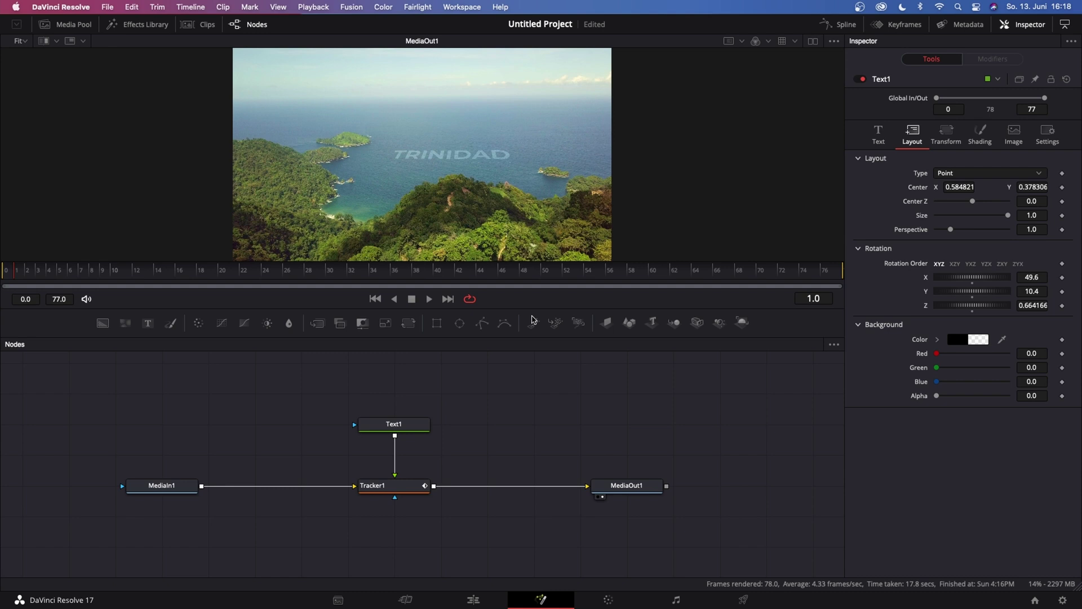
- Add a FastNoise generator to the node graph above Text1
{"action": "left_click_drag", "start_coordinate": [373, 423], "coordinate": [374, 432]}
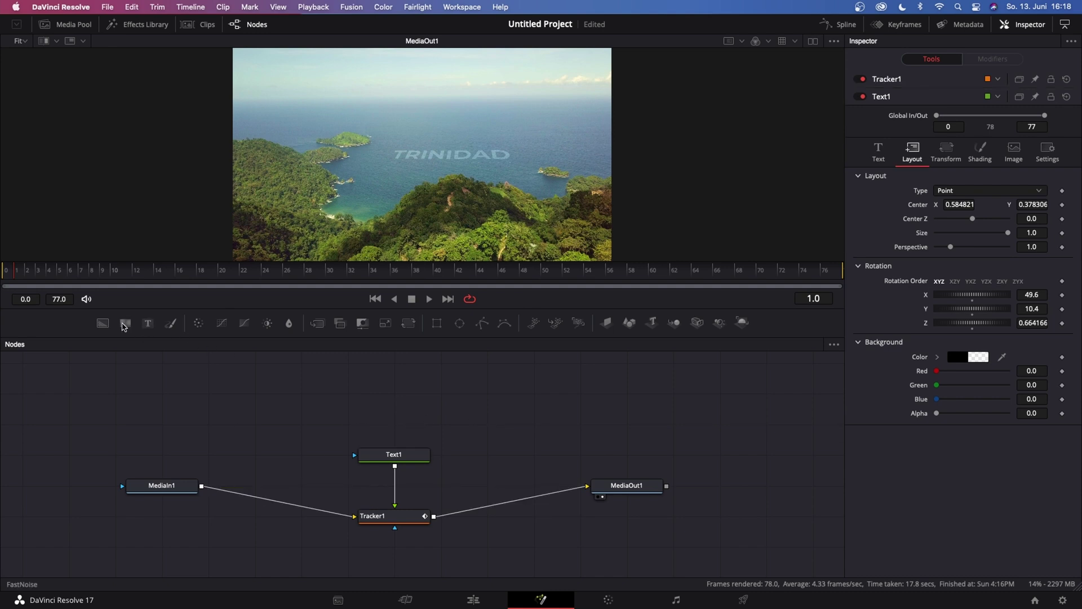
{"action": "left_click_drag", "start_coordinate": [126, 323], "coordinate": [407, 456]}
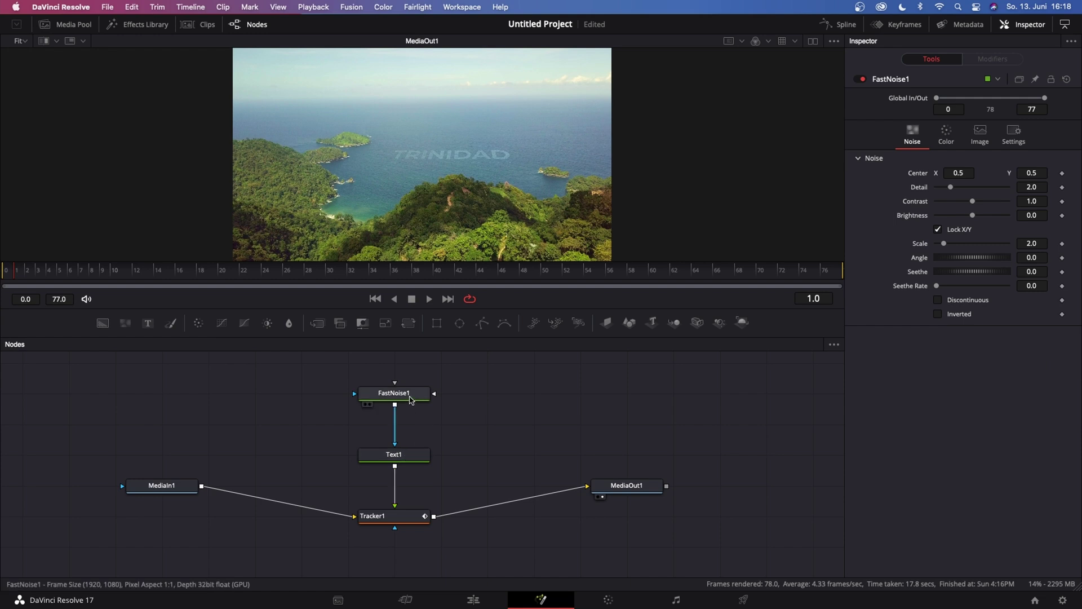
{"action": "left_click", "coordinate": [394, 393]}
- Raise the noise Detail and Brightness, set Angle 90, add slight Seethe, and Scale 20
{"action": "left_click_drag", "start_coordinate": [950, 187], "coordinate": [952, 191]}
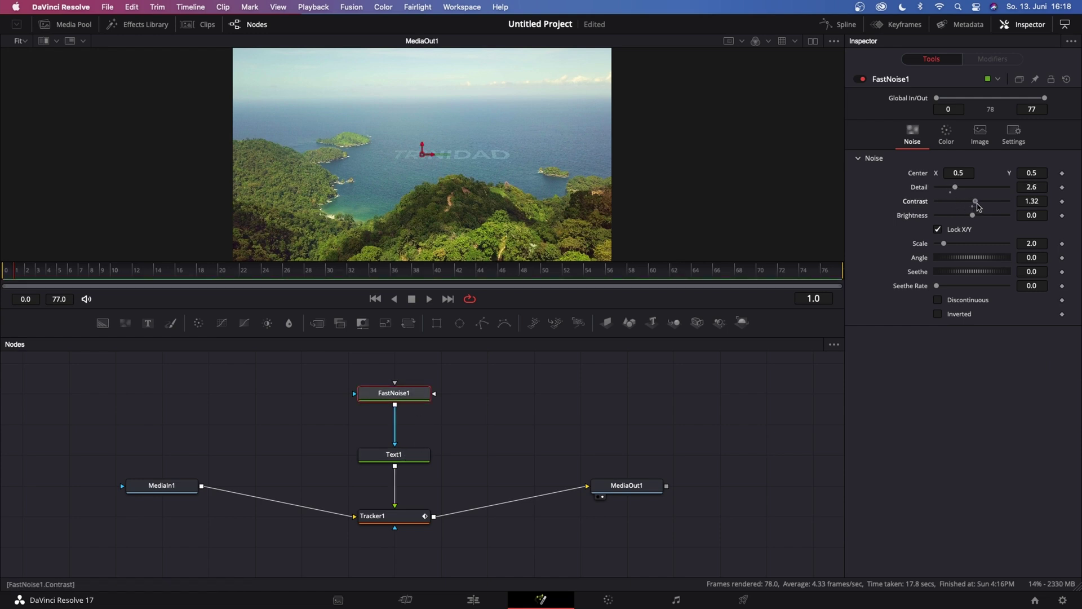
{"action": "left_click_drag", "start_coordinate": [976, 216], "coordinate": [980, 218]}
{"action": "left_click", "coordinate": [1036, 258]}
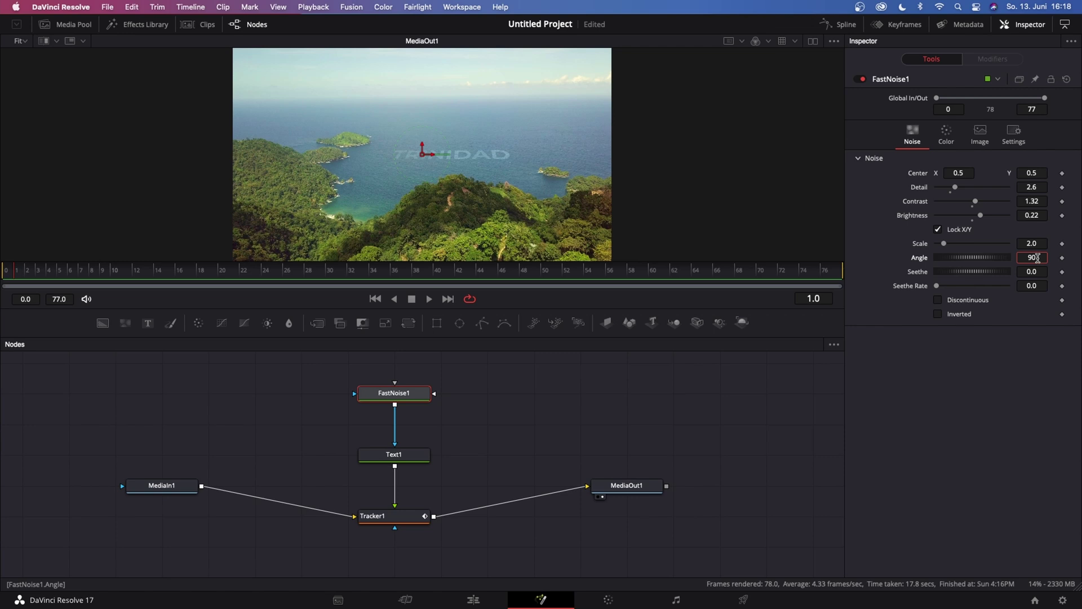
{"action": "key", "text": "Return"}
{"action": "left_click_drag", "start_coordinate": [950, 271], "coordinate": [941, 285]}
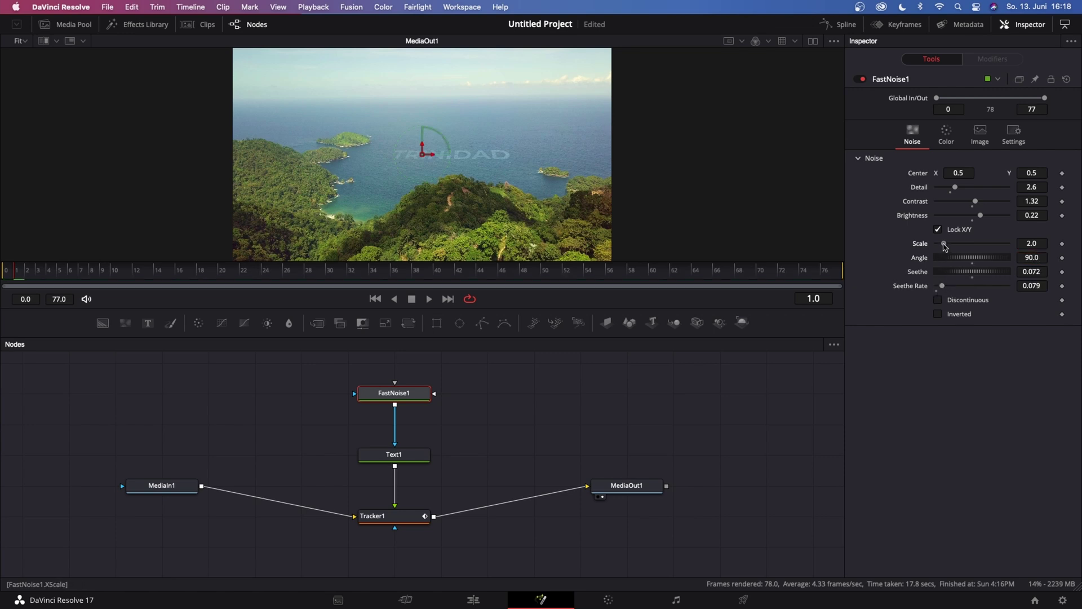
{"action": "left_click_drag", "start_coordinate": [944, 243], "coordinate": [1046, 248]}
- Back on the Edit timeline, set Fusion Clip 2's Render Cache Fusion Output to On
{"action": "left_click", "coordinate": [472, 600]}
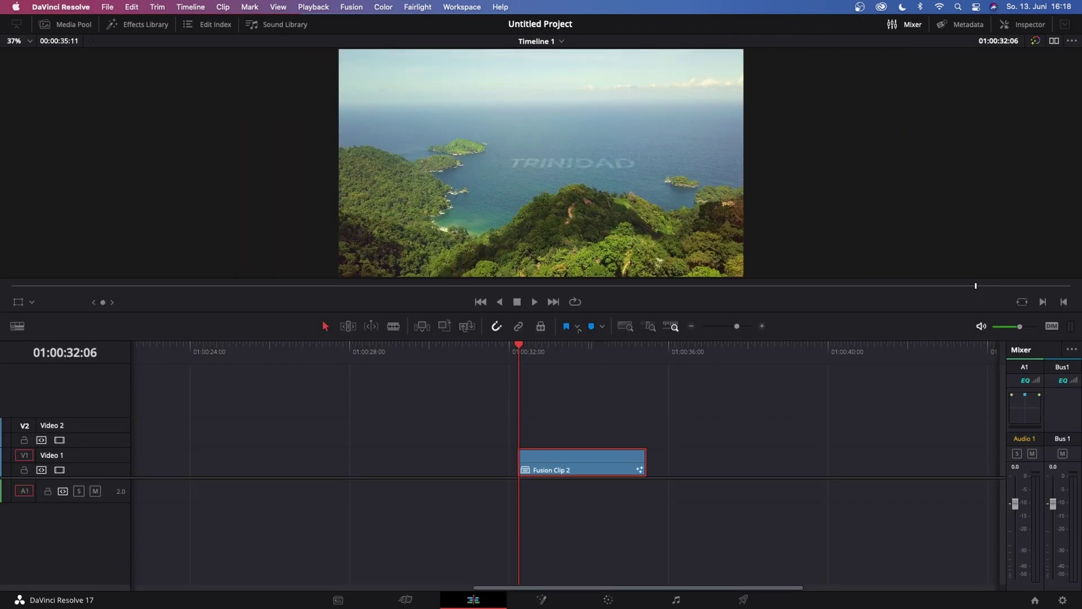
{"action": "right_click", "coordinate": [586, 469]}
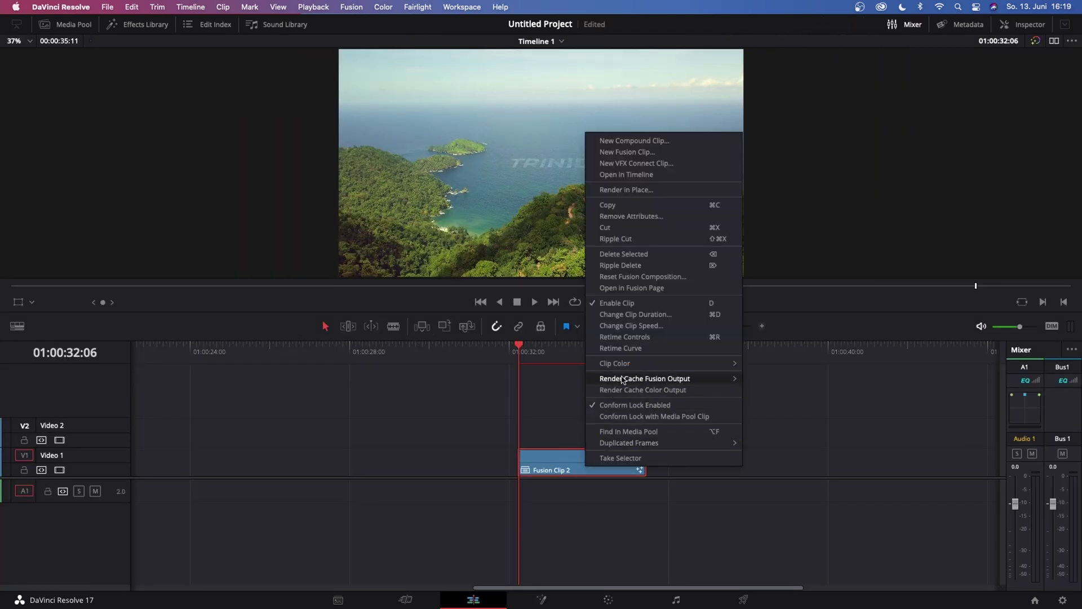
{"action": "mouse_move", "coordinate": [661, 381]}
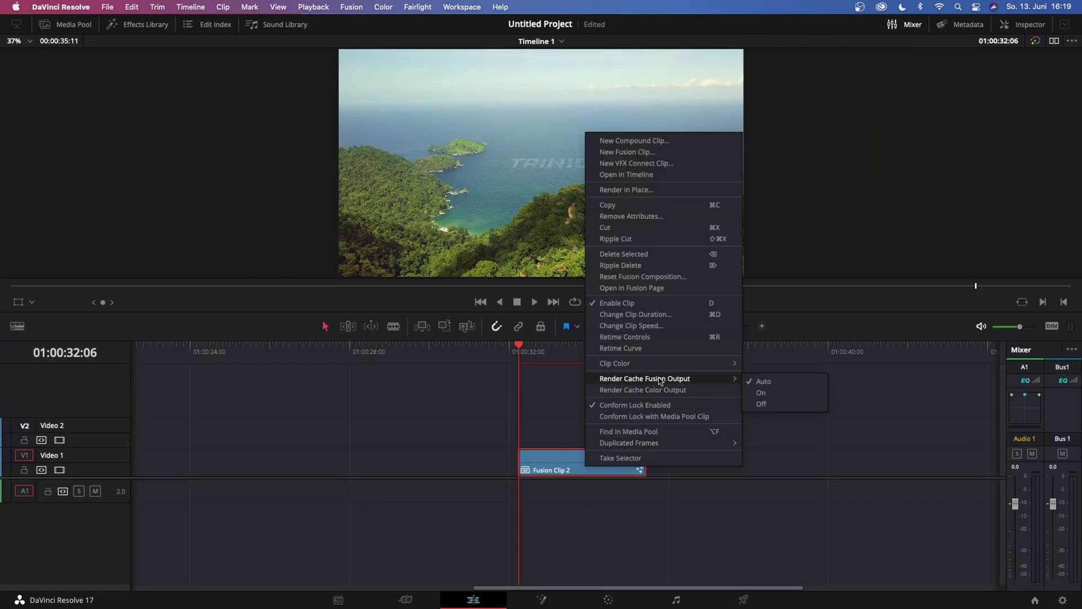
{"action": "left_click", "coordinate": [764, 393]}
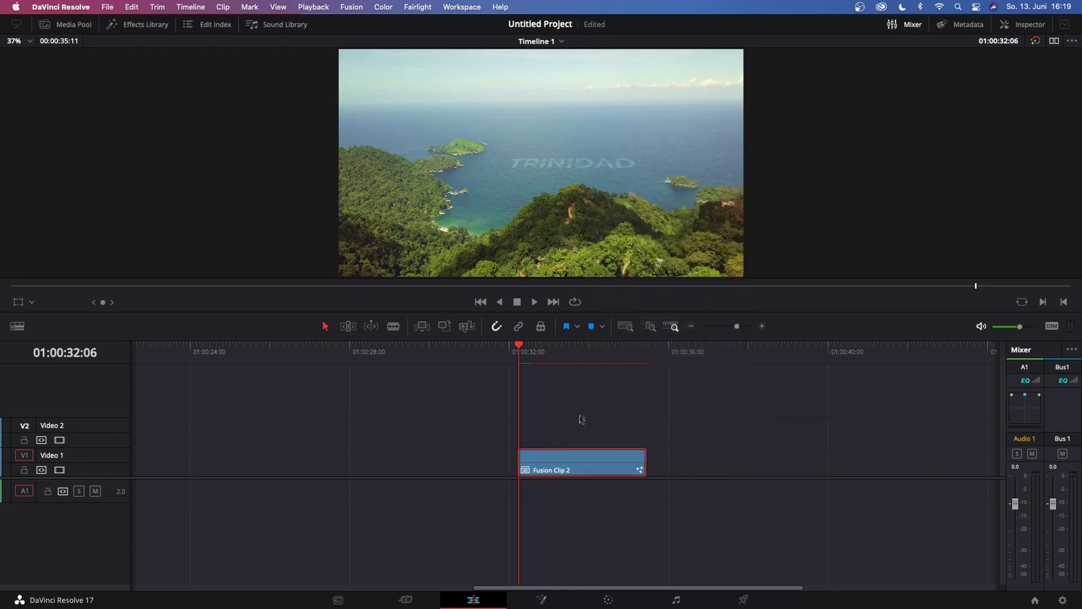
- Keep the Playback render cache mode on Smart
{"action": "left_click", "coordinate": [312, 7]}
{"action": "mouse_move", "coordinate": [324, 75]}
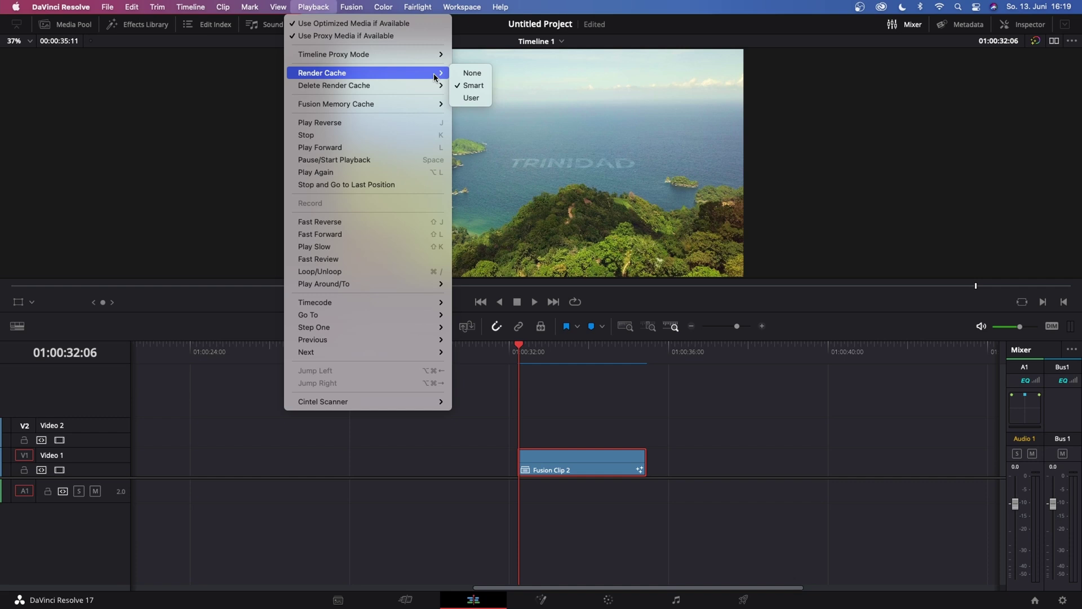
{"action": "left_click", "coordinate": [477, 89]}
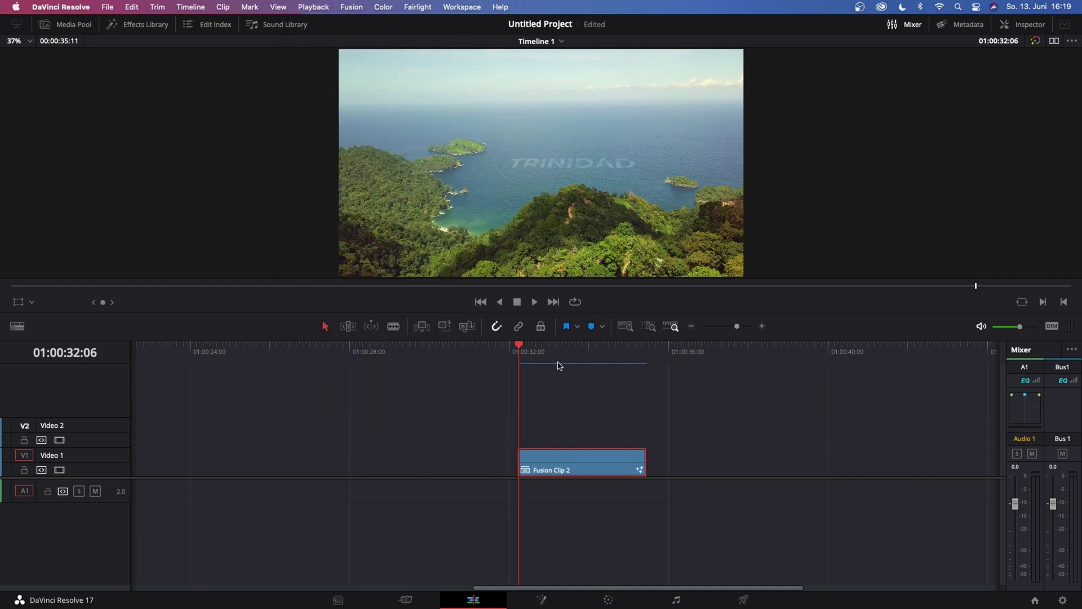
- In cinema viewer mode, play, pause, scrub back and replay the TRINIDAD clip to the end
{"action": "key", "text": "super+f"}
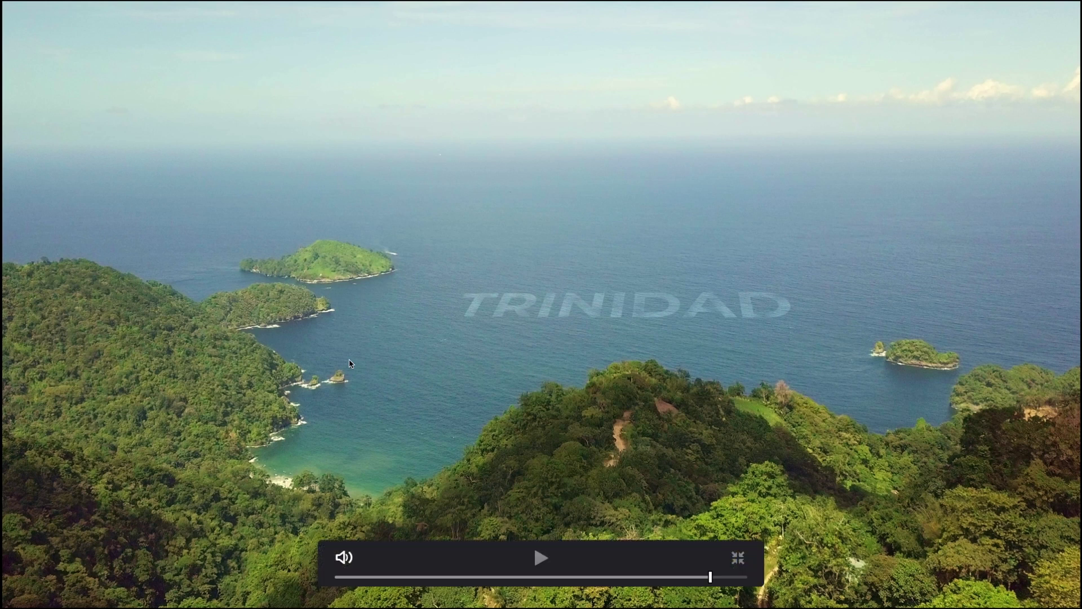
{"action": "key", "text": "space"}
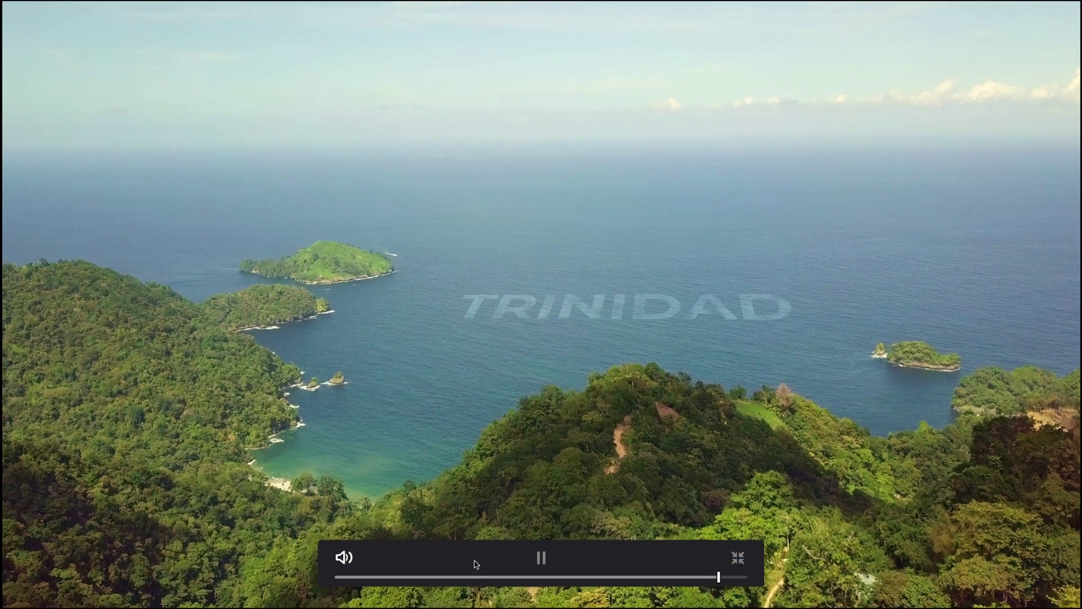
{"action": "key", "text": "space"}
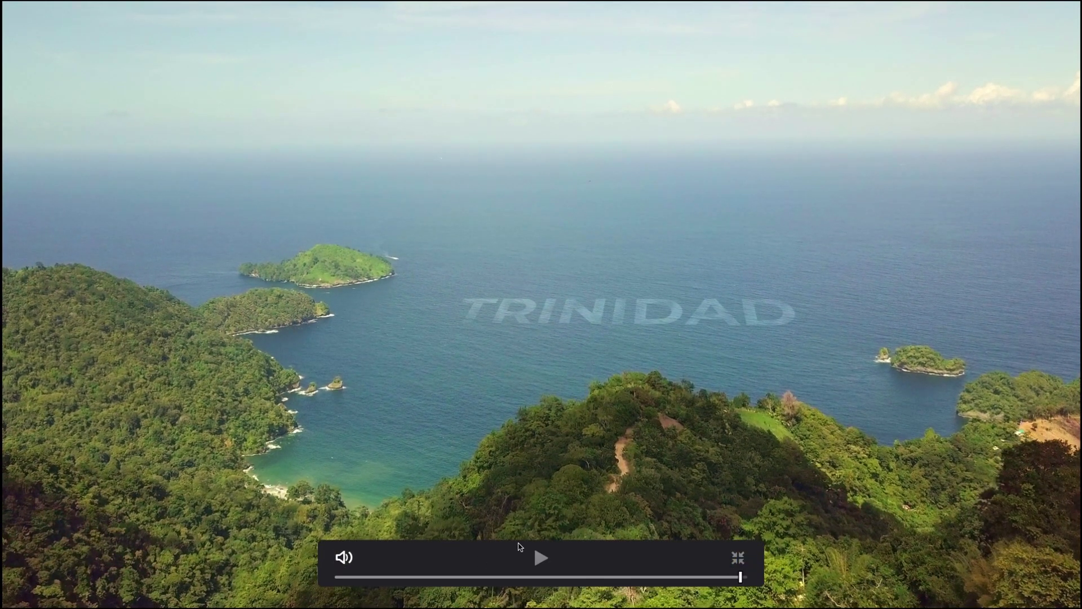
{"action": "left_click_drag", "start_coordinate": [741, 577], "coordinate": [717, 577]}
{"action": "key", "text": "space"}
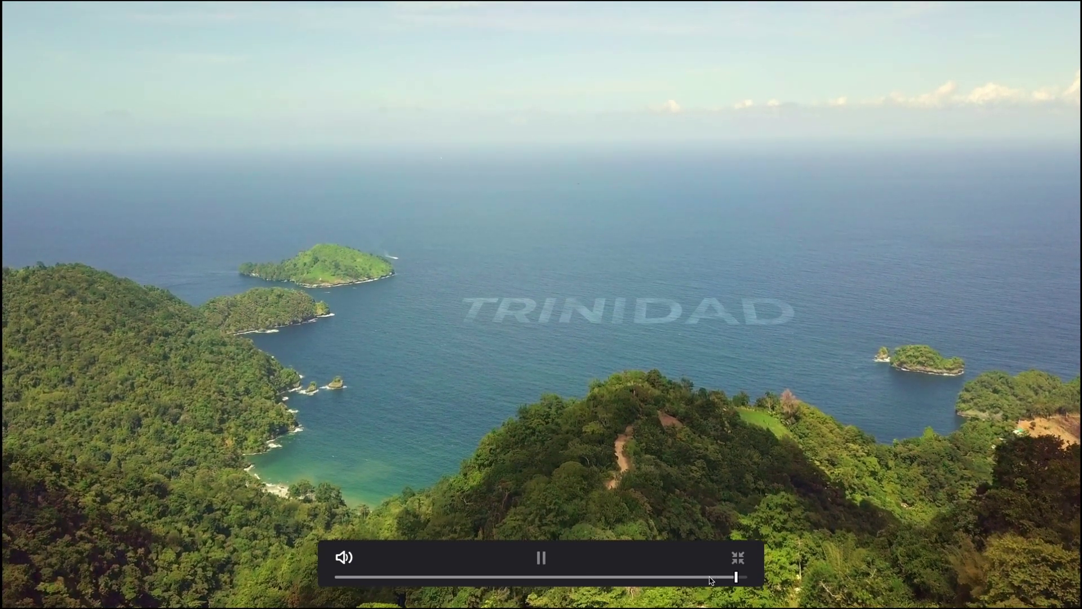
{"action": "key", "text": "space"}
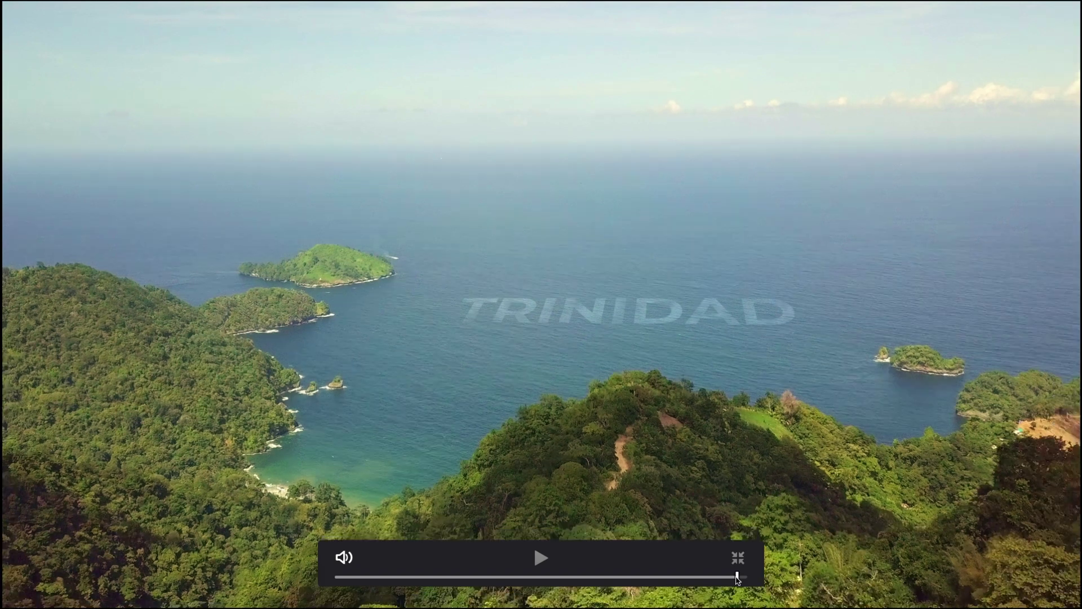
{"action": "left_click", "coordinate": [542, 559]}
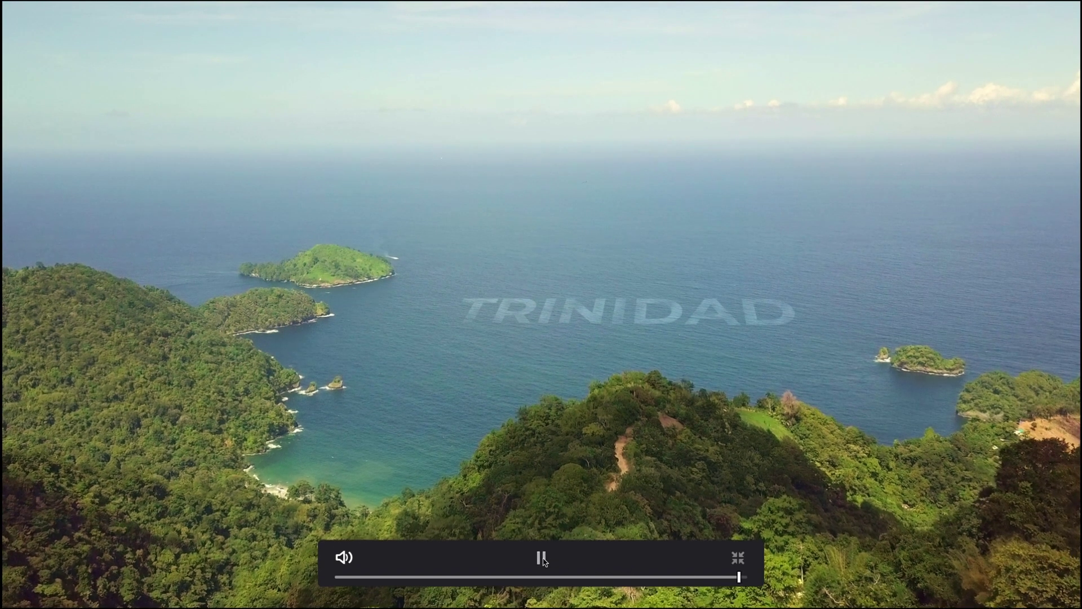